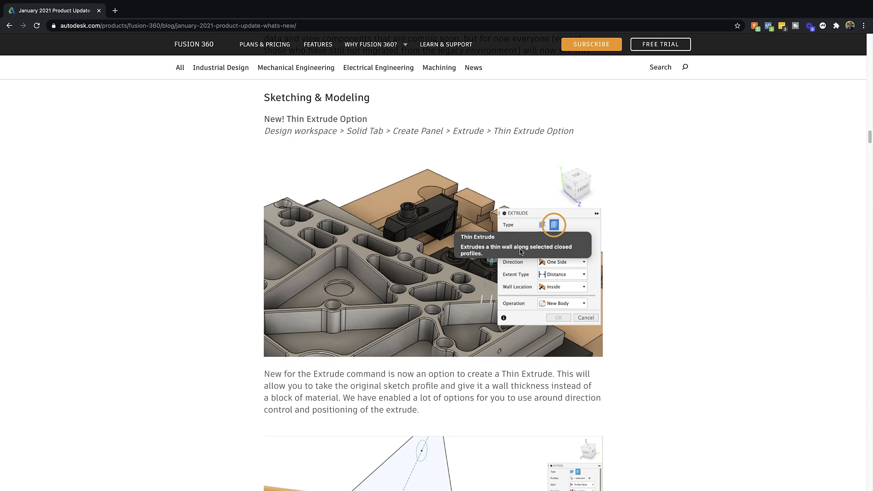
Switch from the Thin Extrude blog post to Fusion 360 and tilt the view onto the three rectangles
scroll(522, 261, "down", 1)
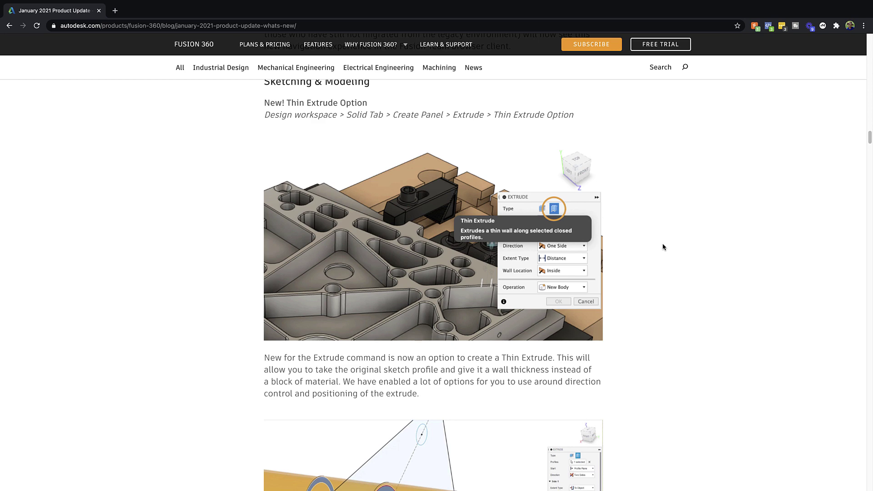
key("super+Tab")
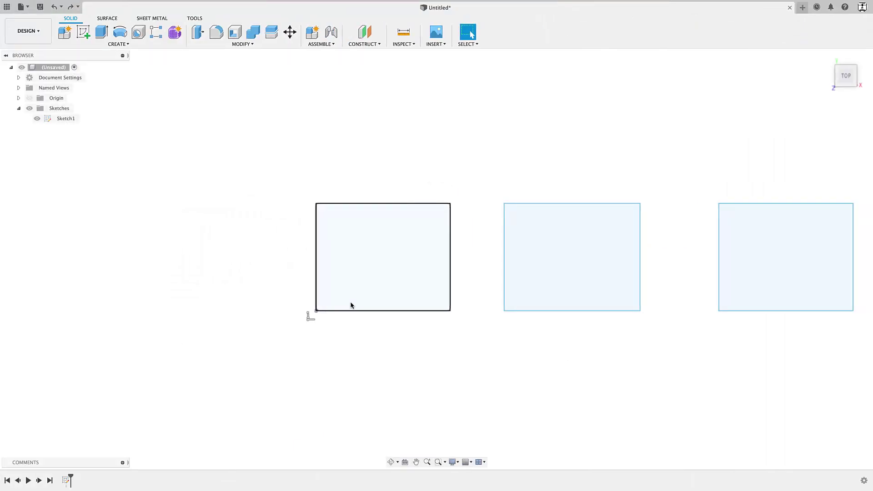
middle_click_drag(452, 386, 454, 354, "shift")
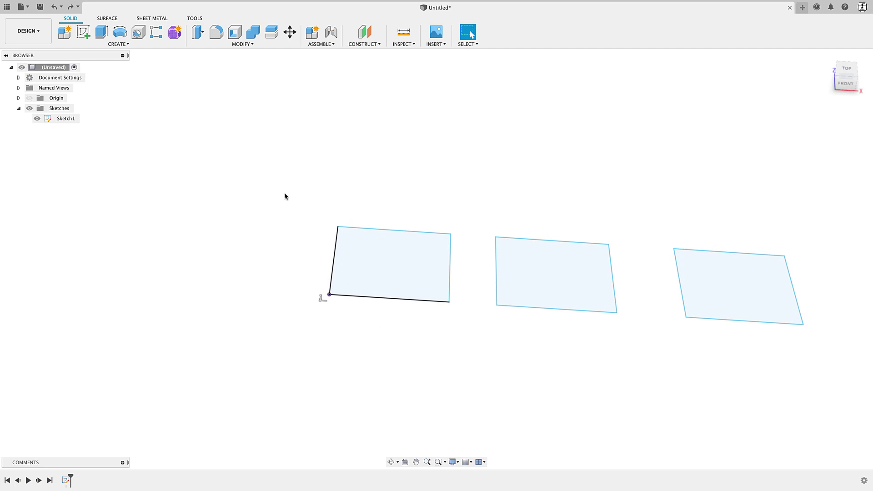
Extrude the first rectangle upward 45 mm
key("e")
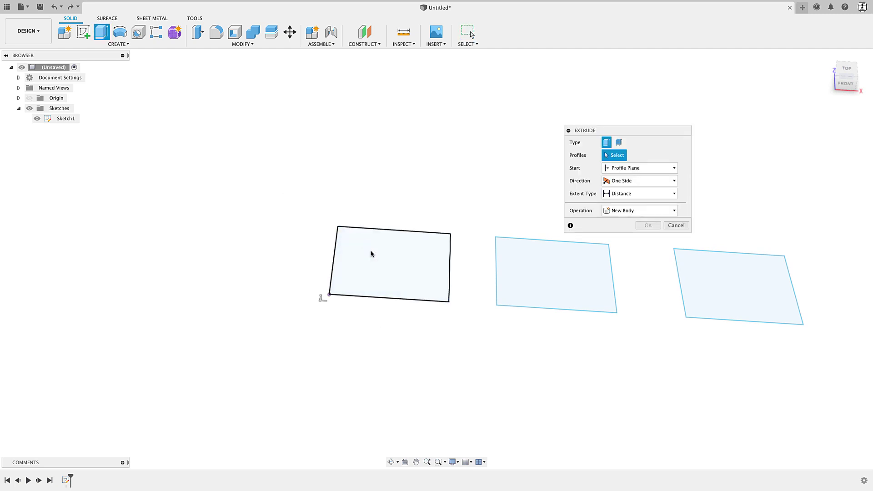
left_click(388, 254)
left_click_drag(391, 257, 395, 179)
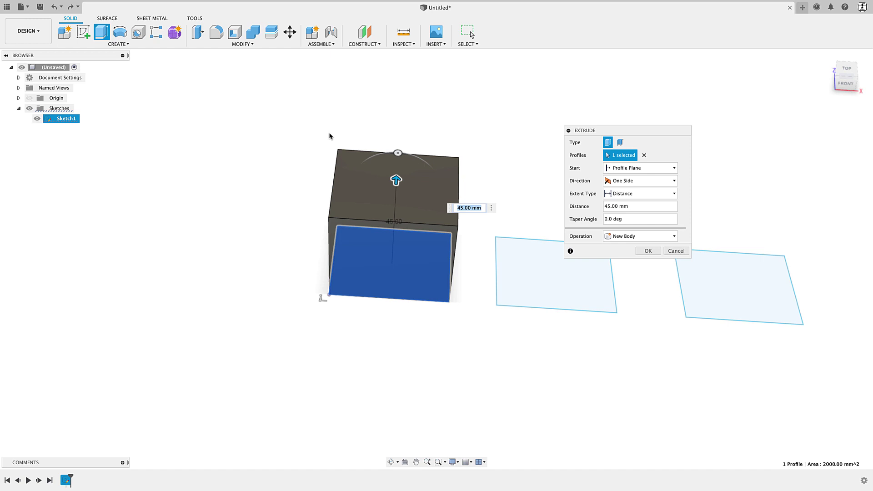
middle_click_drag(395, 180, 398, 209, "shift")
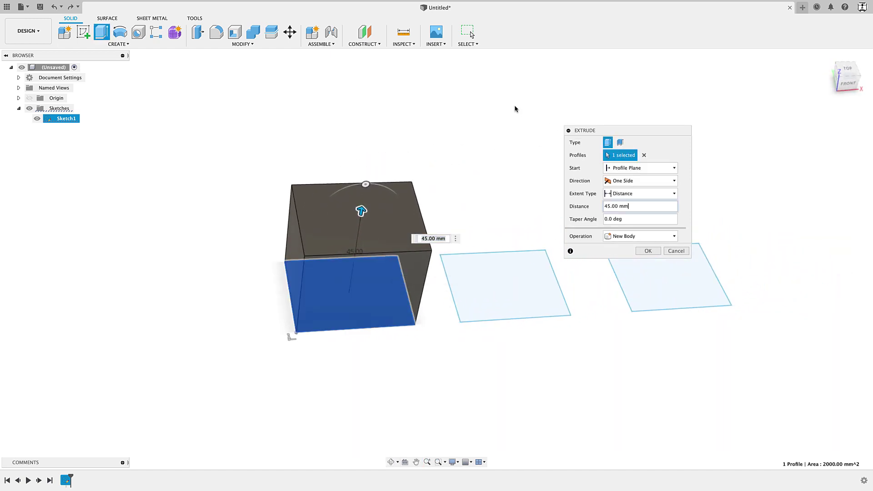
left_click_drag(618, 134, 528, 106)
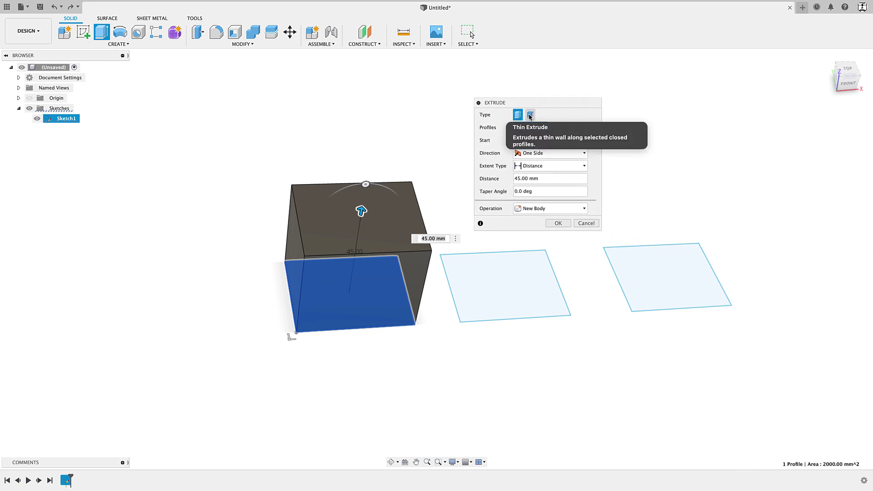
Make the first extrusion a Thin Extrude with 2 mm walls, forming an open box
left_click(529, 115)
middle_click_drag(414, 270, 429, 196, "shift")
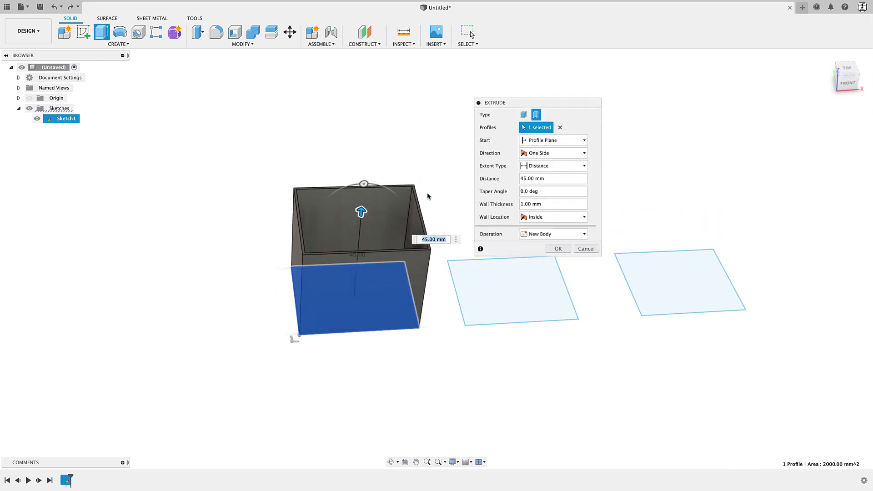
middle_click_drag(372, 229, 371, 239, "shift")
scroll(371, 240, "up", 3)
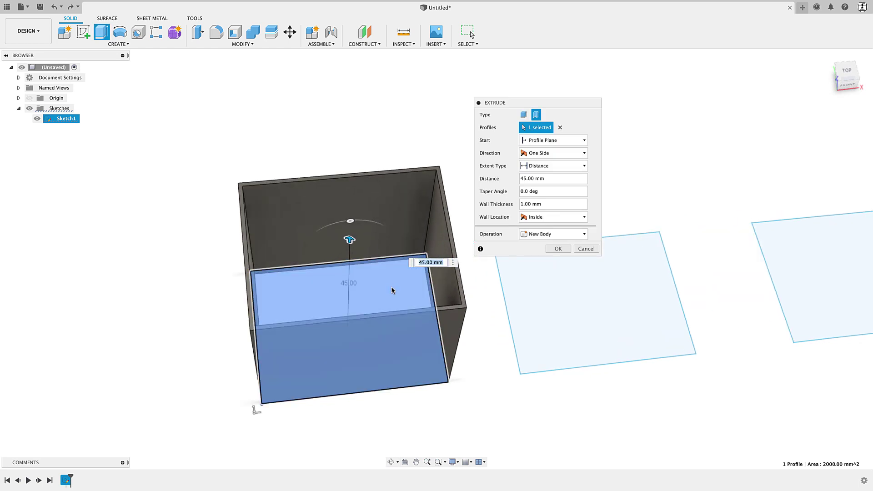
middle_click_drag(392, 288, 397, 270, "shift")
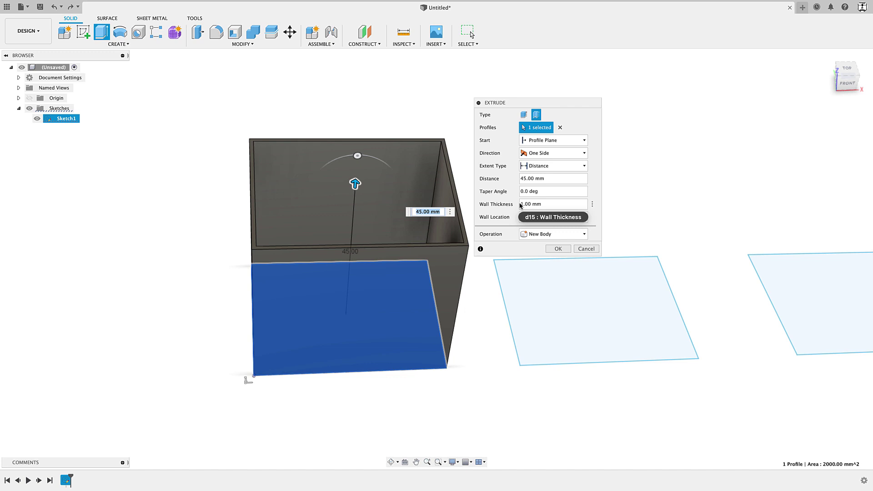
left_click(522, 204)
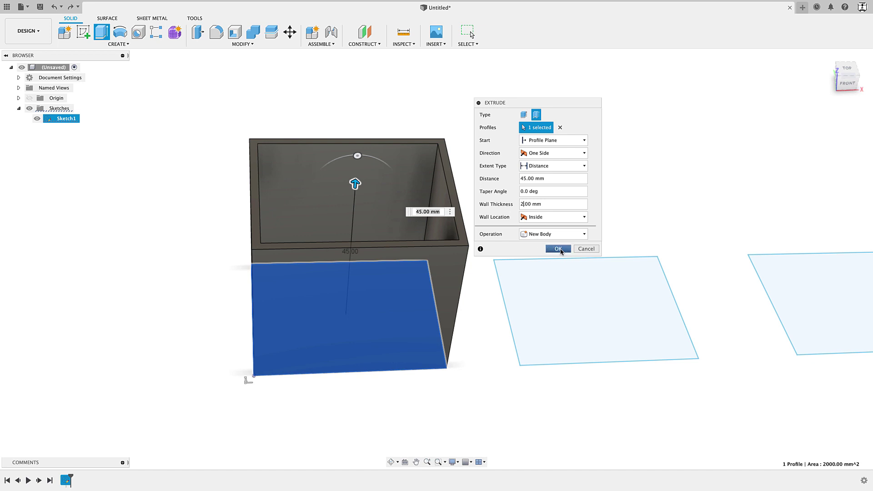
left_click(557, 248)
mouse_move(546, 254)
middle_mouse_down("shift")
mouse_move(473, 299)
mouse_move(490, 283)
mouse_move(489, 302)
mouse_move(477, 292)
mouse_move(364, 374)
mouse_move(567, 413)
middle_mouse_up("shift")
Show the sketch again and extrude the second rectangle into a solid 38 mm box
left_click(37, 128)
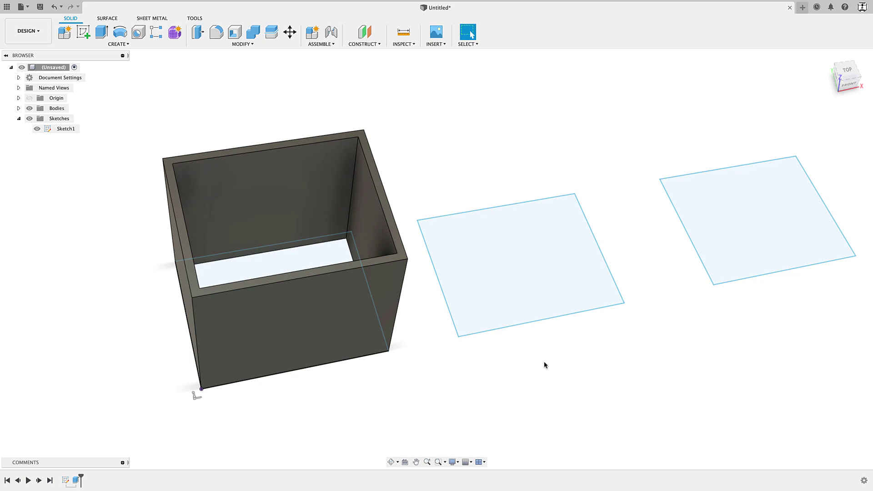
key("e")
left_click(530, 293)
middle_click_drag(530, 272, 353, 288, "shift")
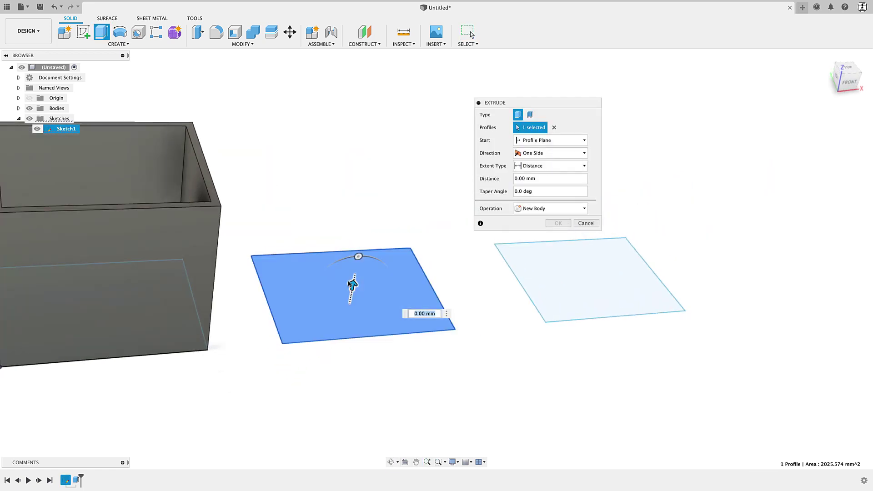
left_click_drag(353, 288, 387, 175)
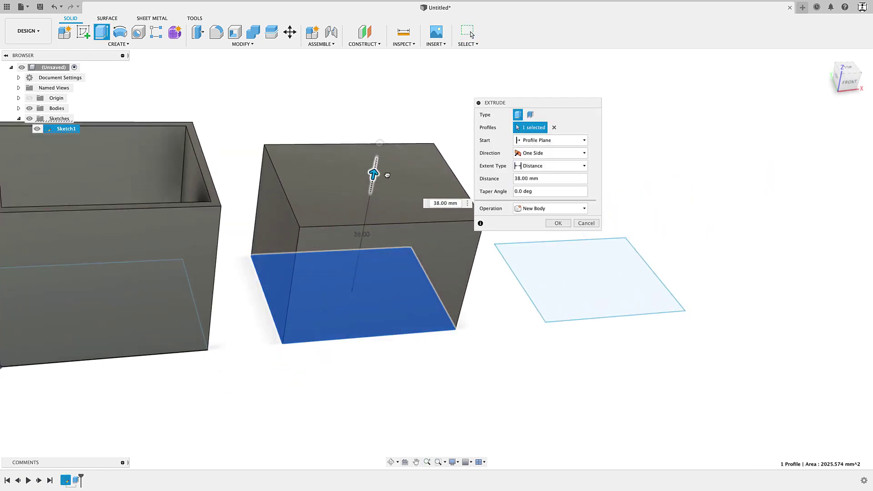
left_click(558, 223)
Start a Shell on the second box and select its top face for removal
left_click(242, 45)
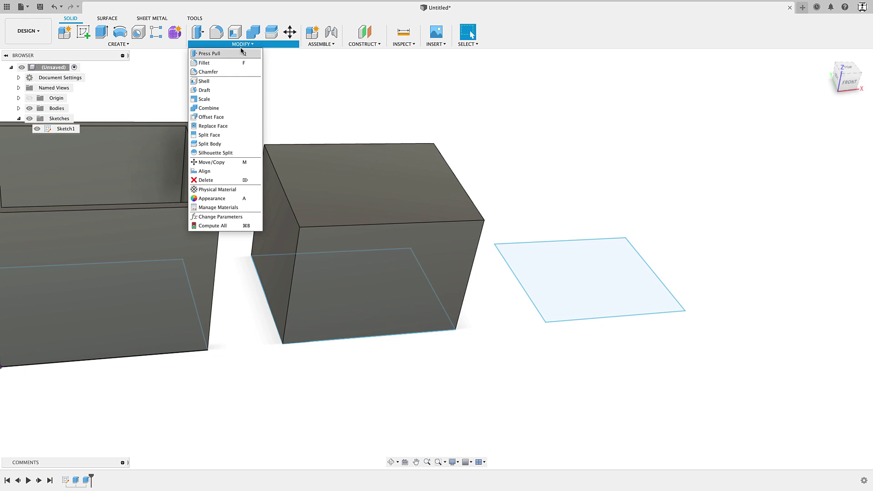
left_click(216, 81)
left_click(341, 173)
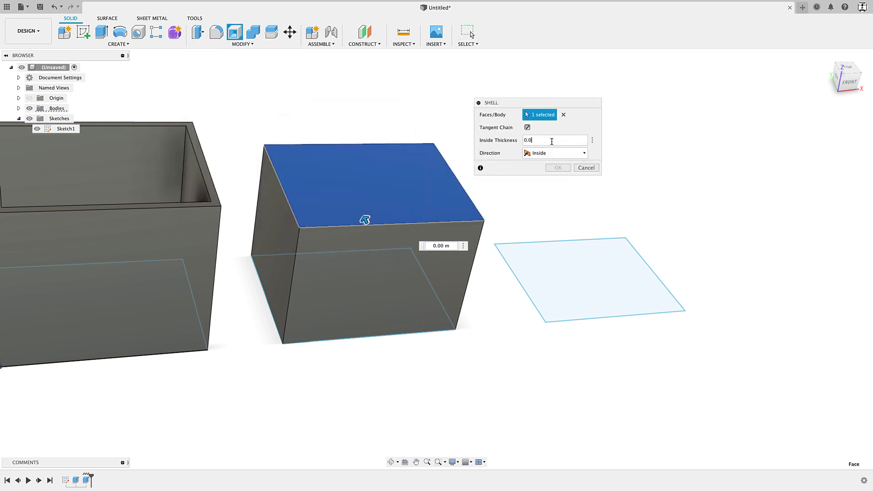
middle_click_drag(549, 177, 405, 160, "shift")
middle_click_drag(434, 234, 403, 234)
middle_click_drag(398, 202, 398, 204, "shift")
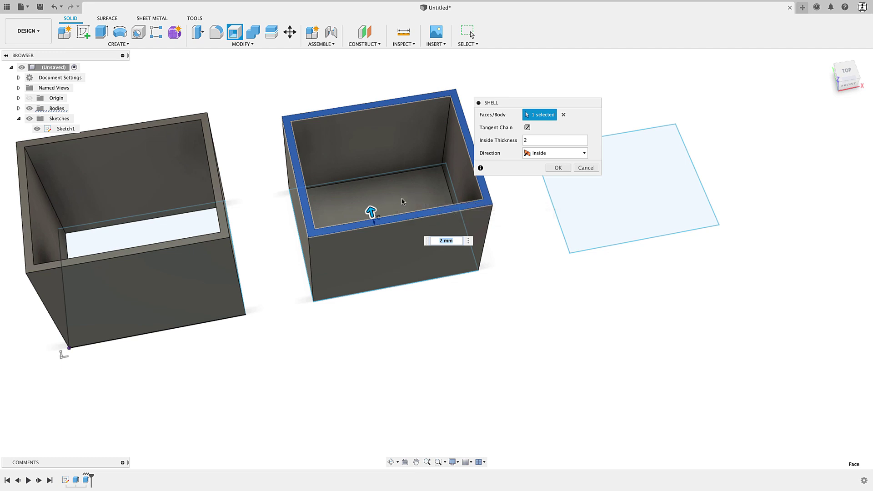
middle_click_drag(397, 209, 403, 264, "shift")
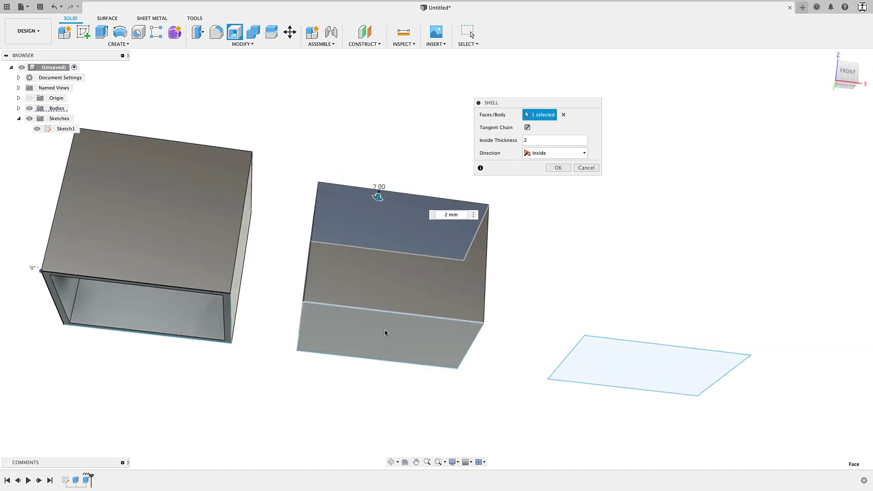
Also remove the bottom face and apply the 2 mm shell
left_click(384, 332)
middle_click_drag(351, 171, 364, 248, "shift")
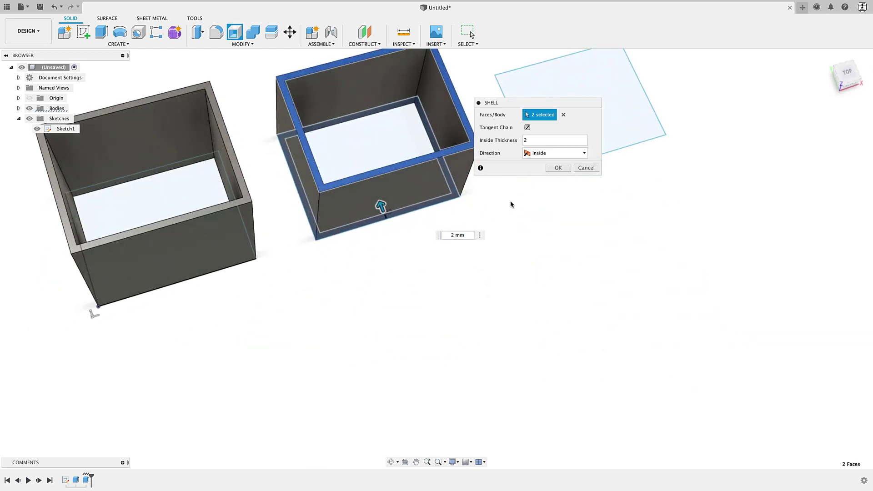
left_click(557, 168)
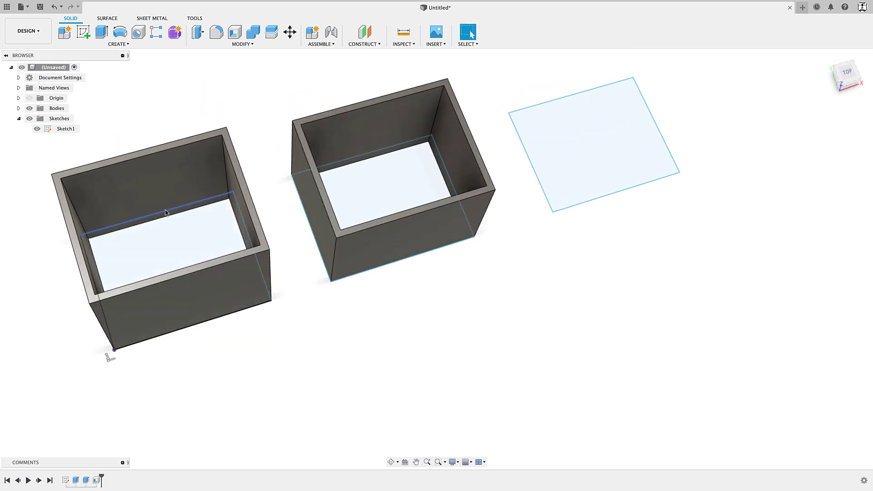
middle_click_drag(184, 232, 241, 234)
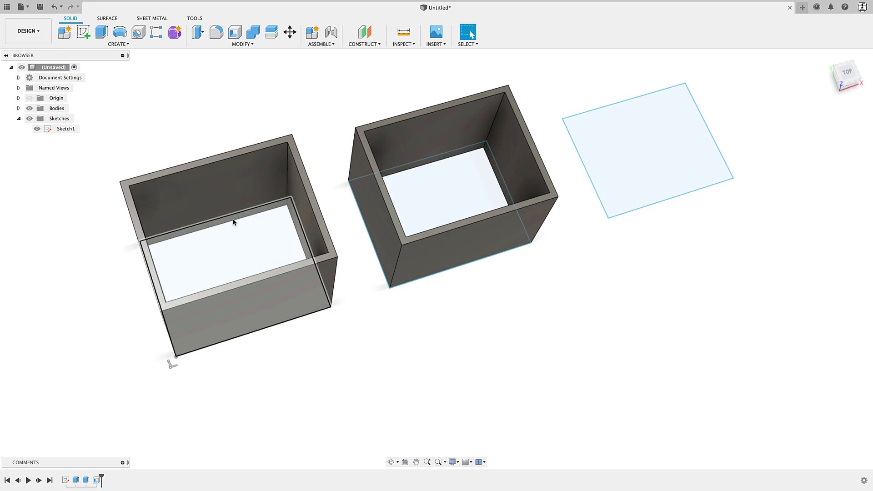
middle_click_drag(301, 301, 384, 308, "shift")
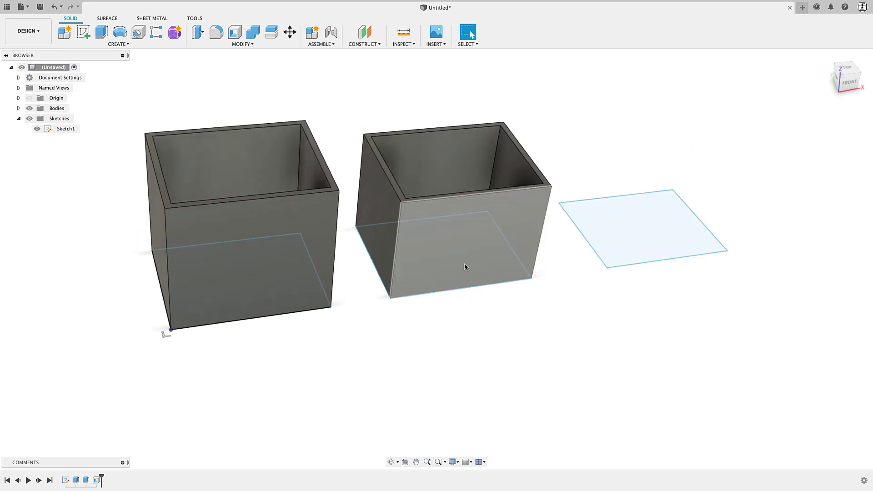
middle_click_drag(461, 278, 211, 224, "shift")
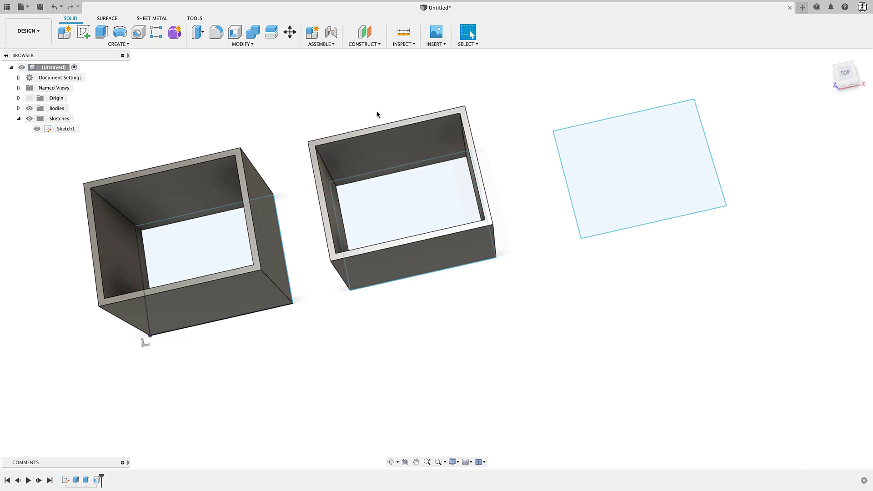
Extrude the third rectangle 36 mm as a 1 mm Thin Extrude with walls tapered outward 20°
middle_click_drag(448, 199, 387, 230)
key("e")
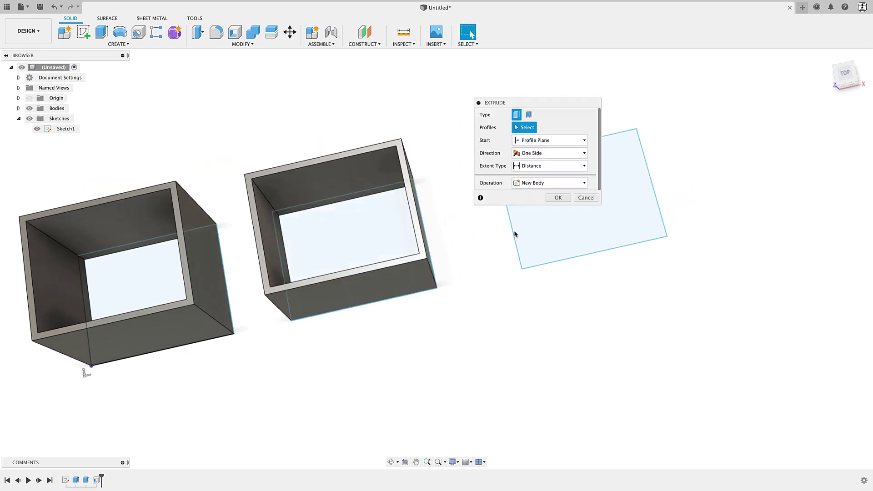
left_click(516, 234)
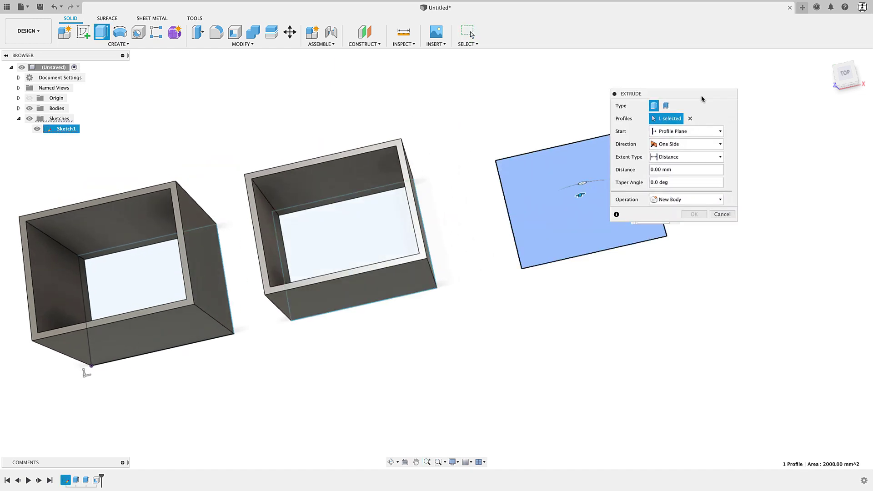
middle_click_drag(425, 296, 383, 217, "shift")
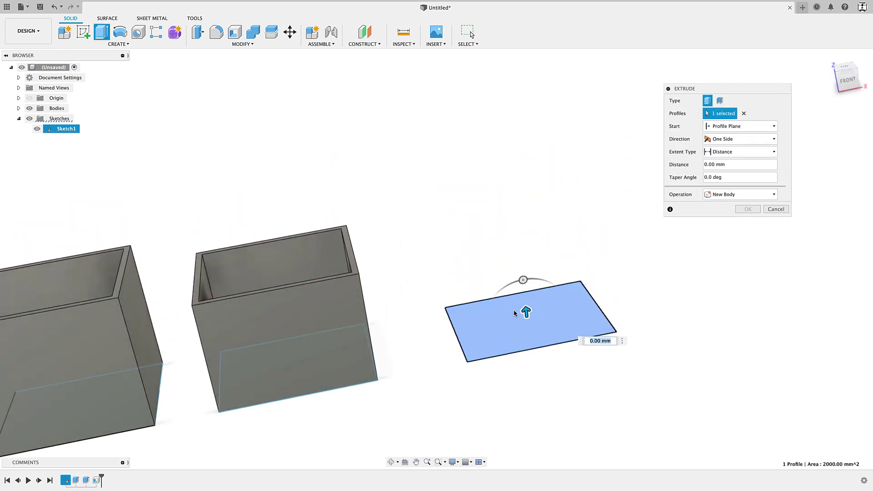
left_click_drag(525, 312, 508, 203)
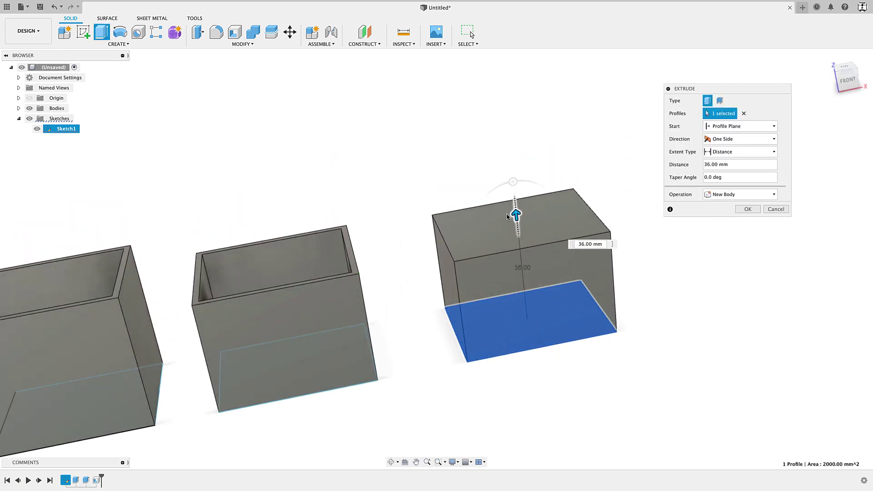
middle_click_drag(508, 203, 455, 186)
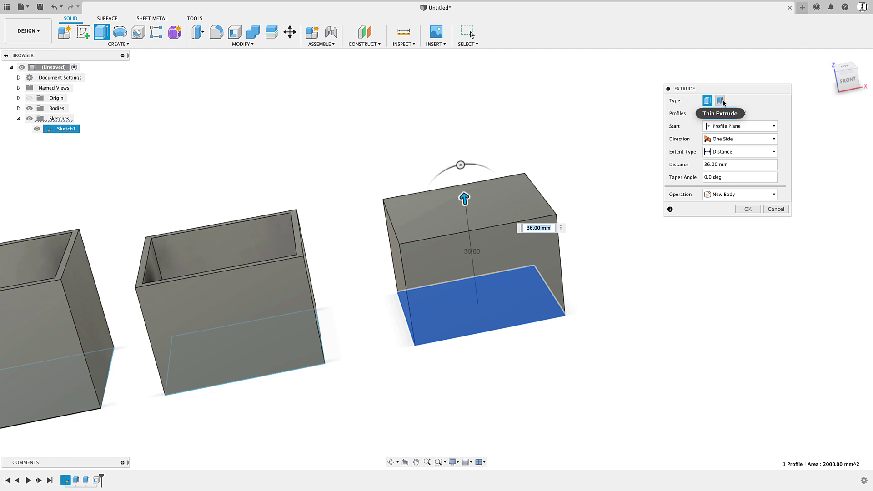
left_click(720, 101)
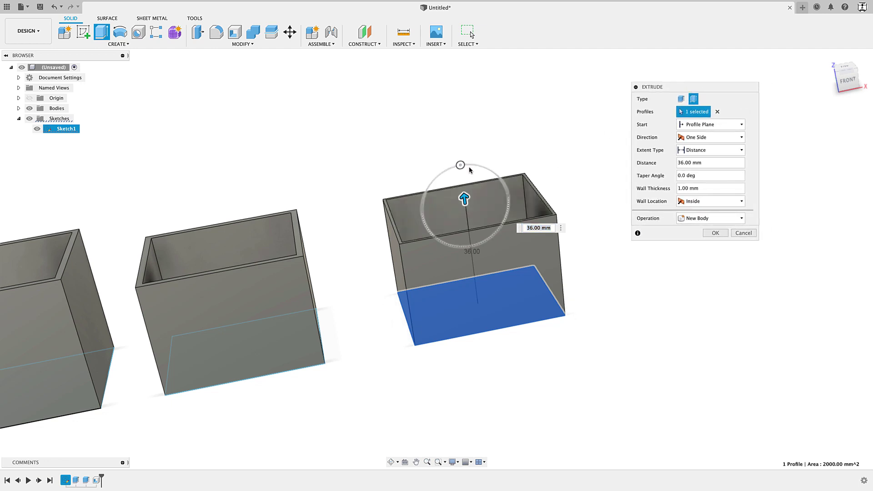
mouse_move(460, 165)
left_mouse_down()
mouse_move(448, 164)
mouse_move(480, 164)
mouse_move(446, 168)
left_mouse_up()
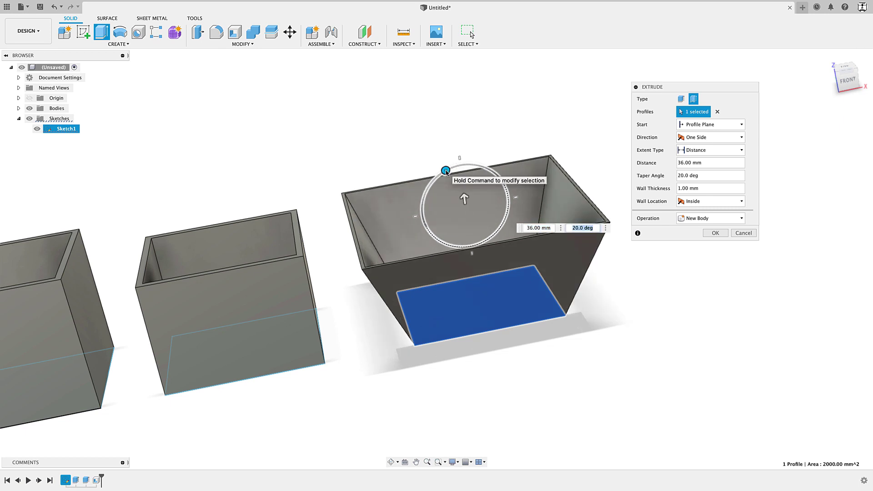
middle_click_drag(446, 169, 446, 193, "shift")
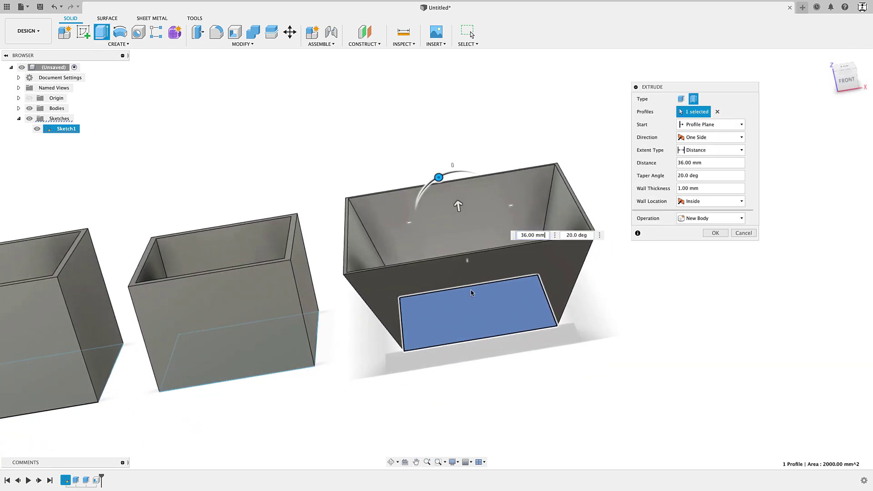
middle_click_drag(459, 267, 434, 262)
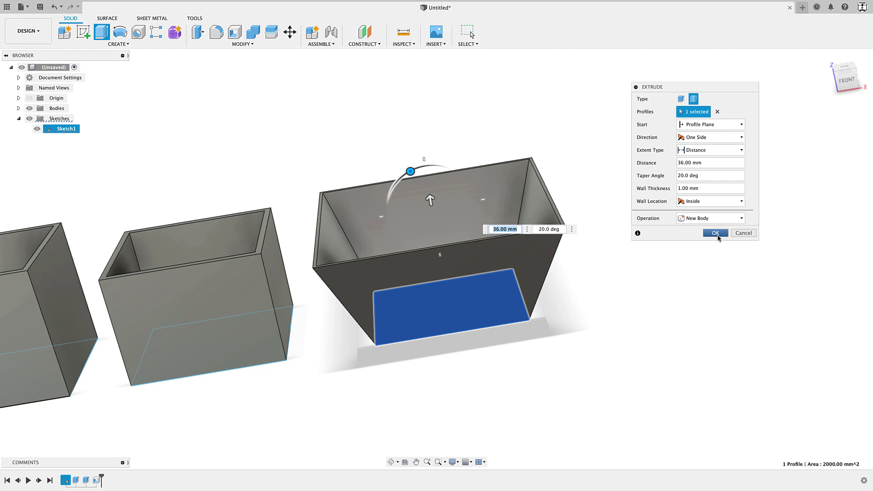
Confirm the tapered box and look down into the three open boxes
left_click(715, 233)
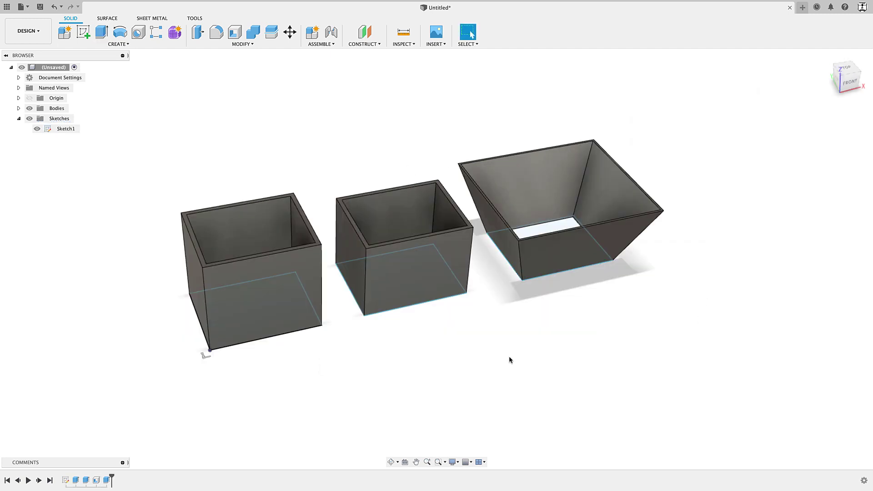
middle_click_drag(502, 343, 486, 391, "shift")
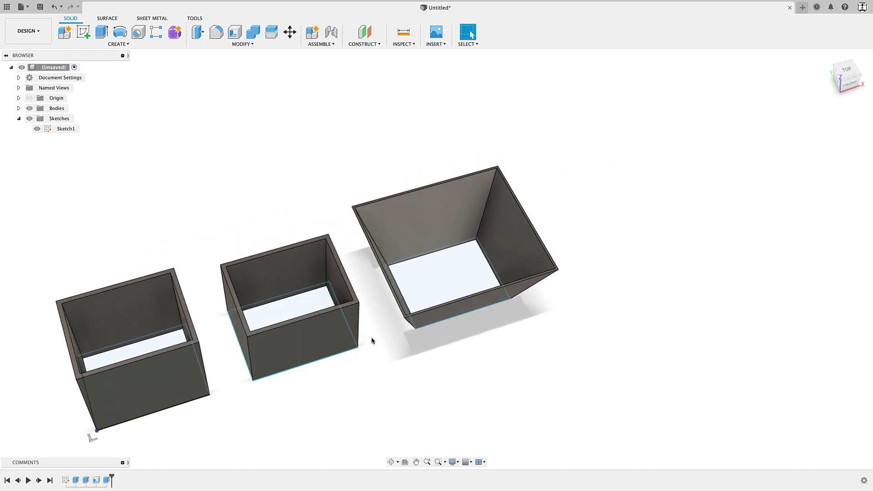
middle_click_drag(286, 308, 214, 327)
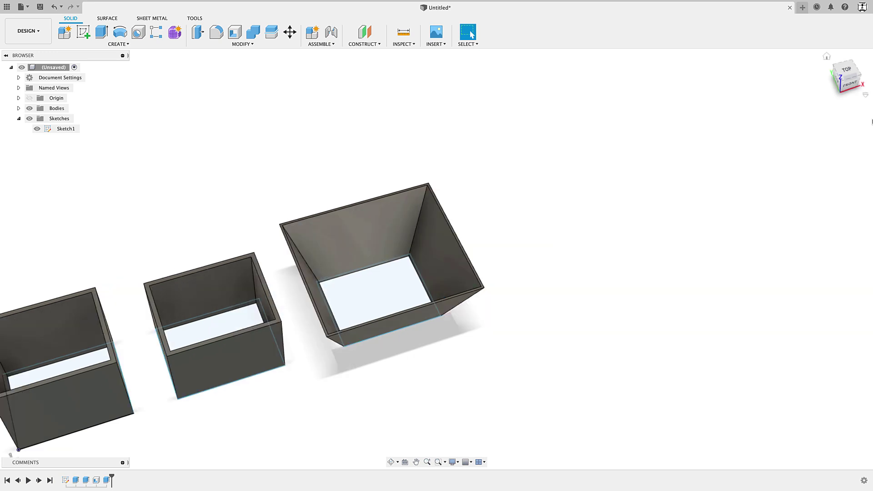
From the top view, reopen Sketch1 and draw a large rectangle
left_click(833, 76)
middle_click_drag(473, 314, 325, 292)
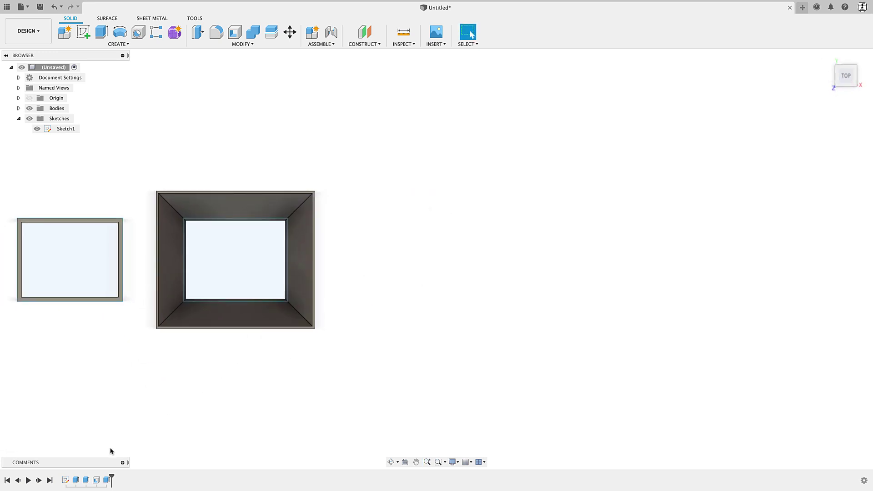
double_click(65, 480)
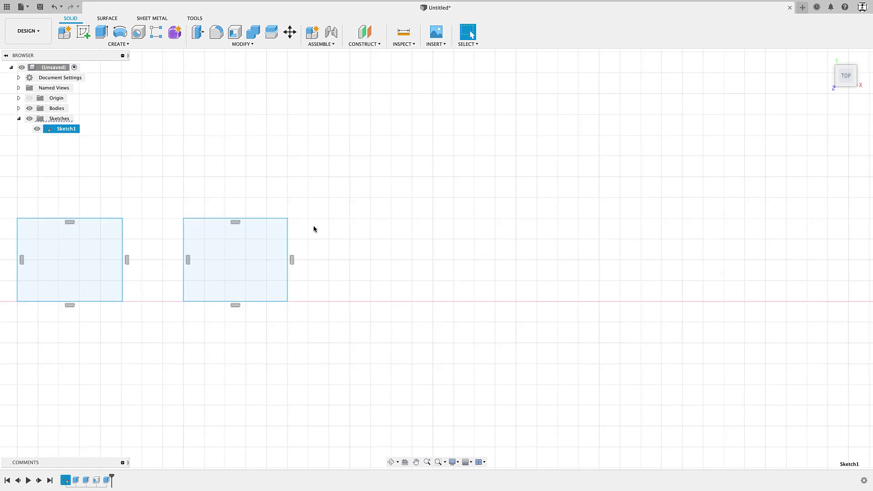
key("r")
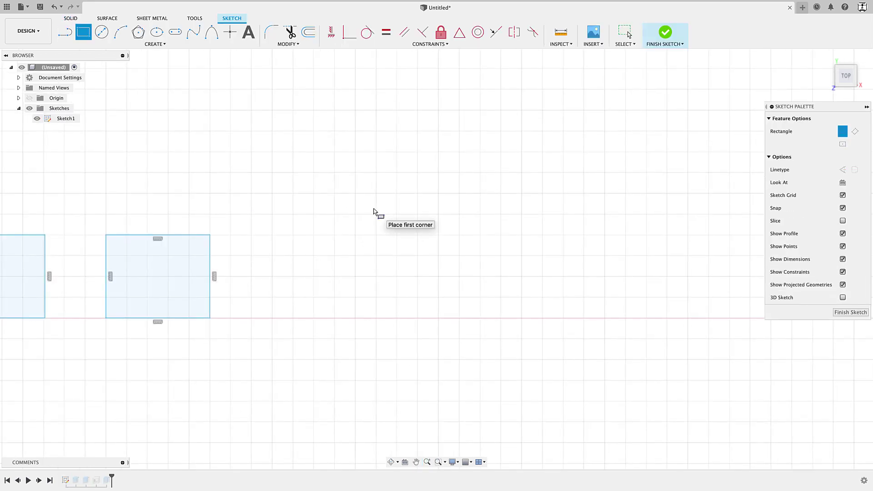
left_click(292, 152)
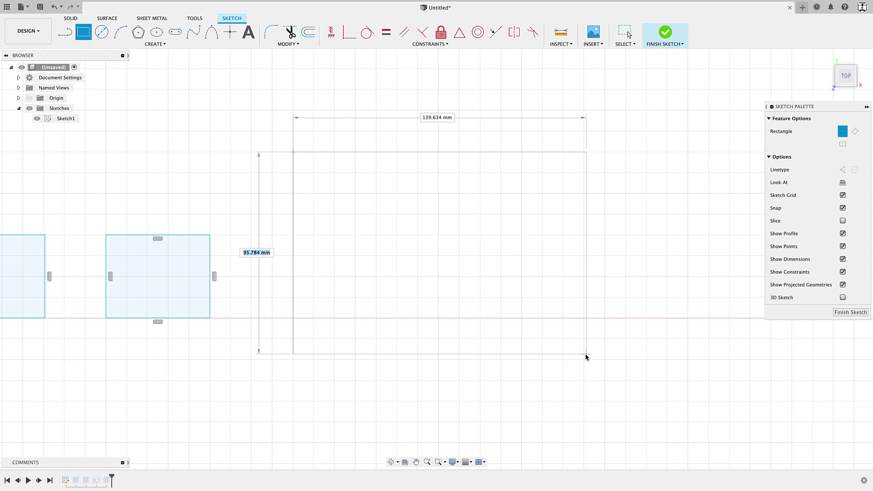
left_click(688, 384)
Draw a smaller rectangle and a circle inside the large rectangle
left_click(373, 217)
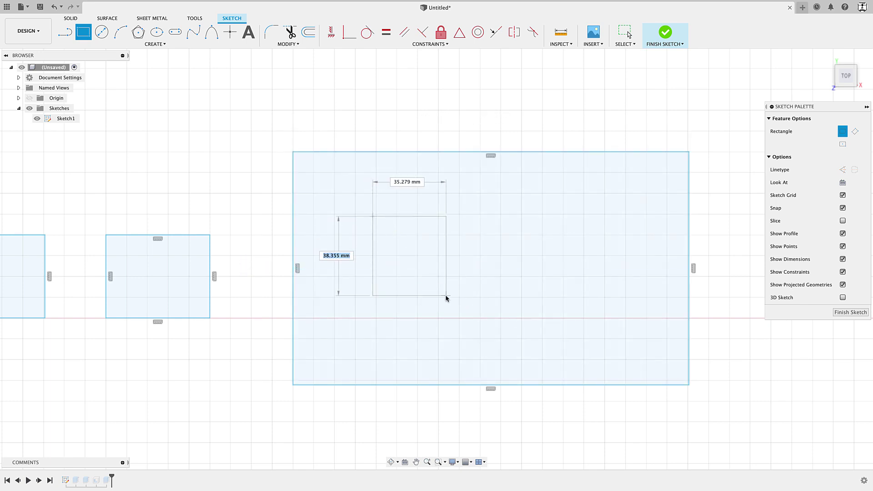
left_click(475, 309)
key("c")
left_click(627, 287)
left_click(592, 256)
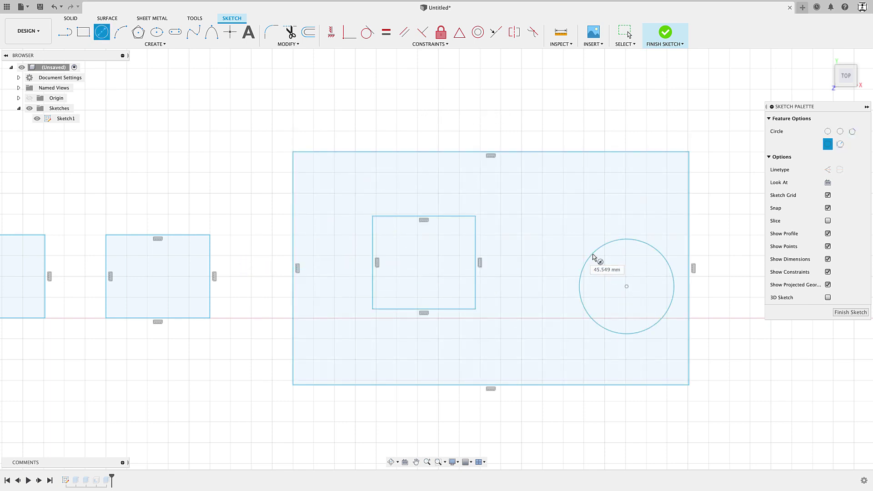
key("Escape")
left_click_drag(626, 287, 590, 266)
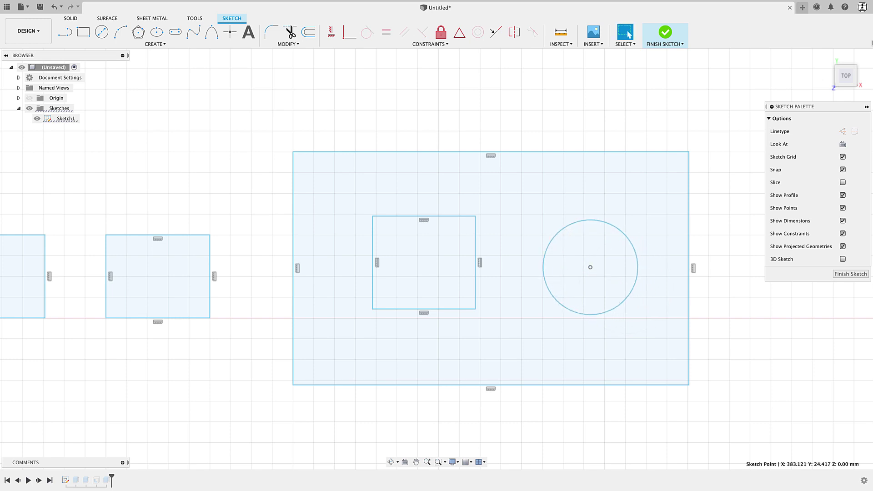
Finish the sketch, try a thin extrude of all three new profiles, then cancel it
left_click(665, 34)
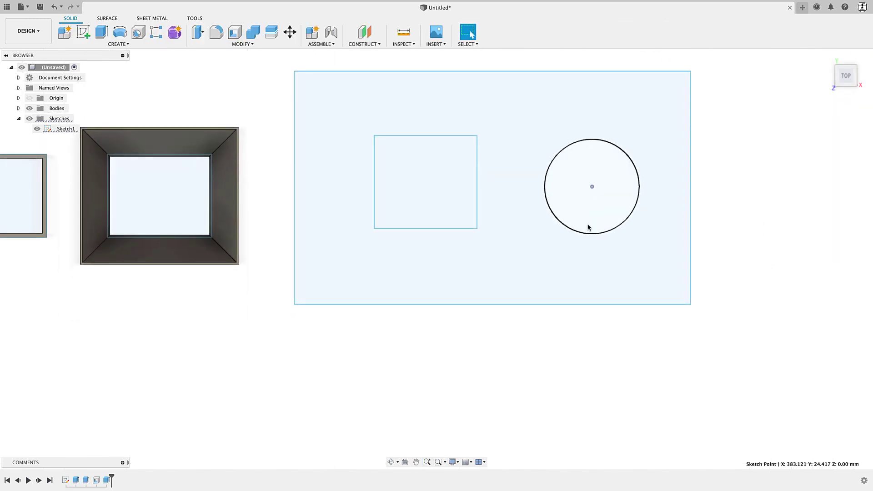
mouse_move(295, 107)
left_mouse_down()
mouse_move(547, 292)
mouse_move(725, 393)
left_mouse_up()
key("e")
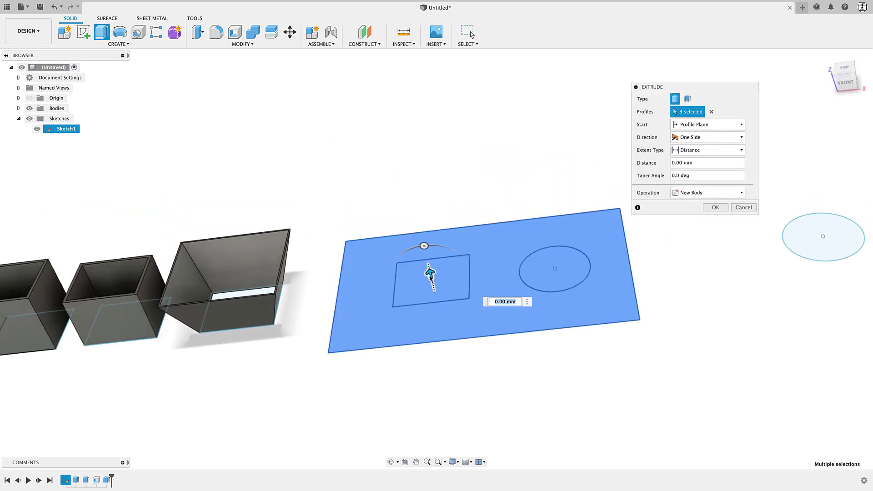
left_click_drag(429, 275, 413, 200)
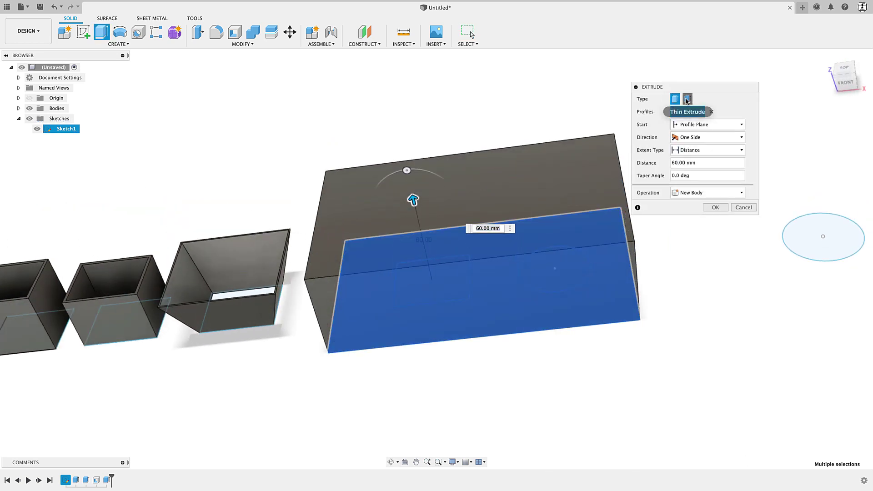
left_click(685, 100)
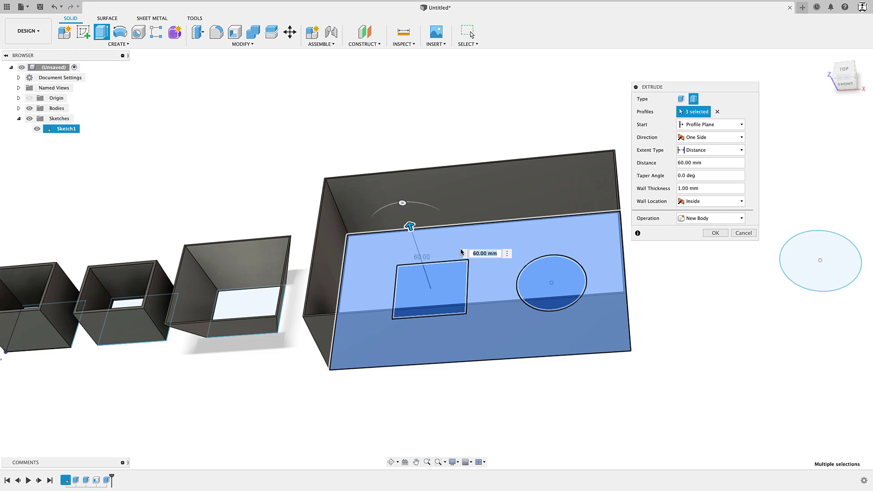
key("Escape")
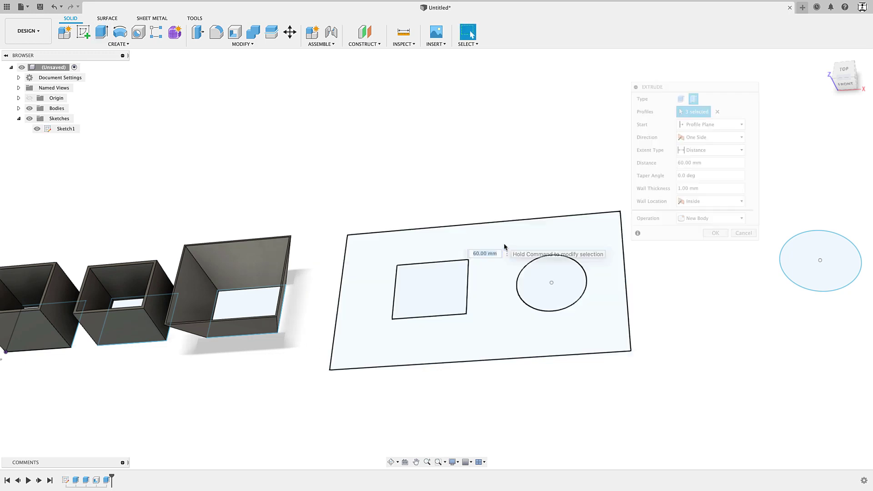
Thin-extrude only the outer plate profile 60 mm to form the compartment tray
left_click(501, 264)
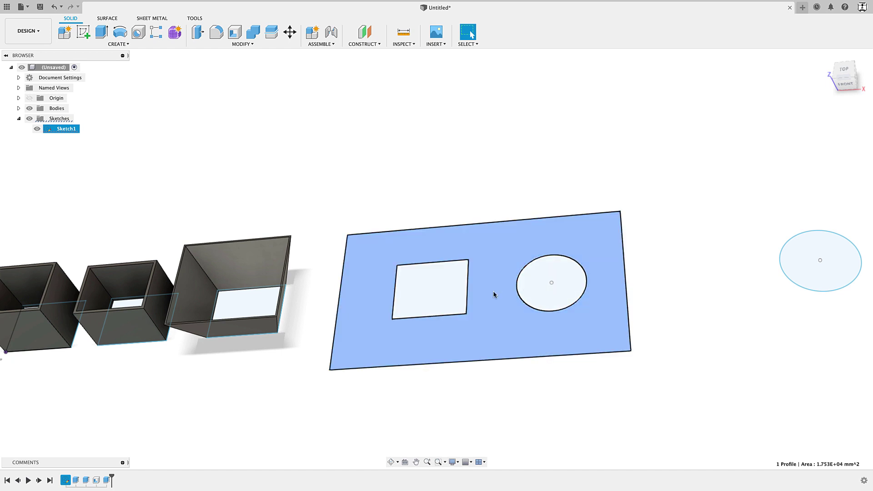
middle_click_drag(492, 294, 502, 281, "shift")
key("e")
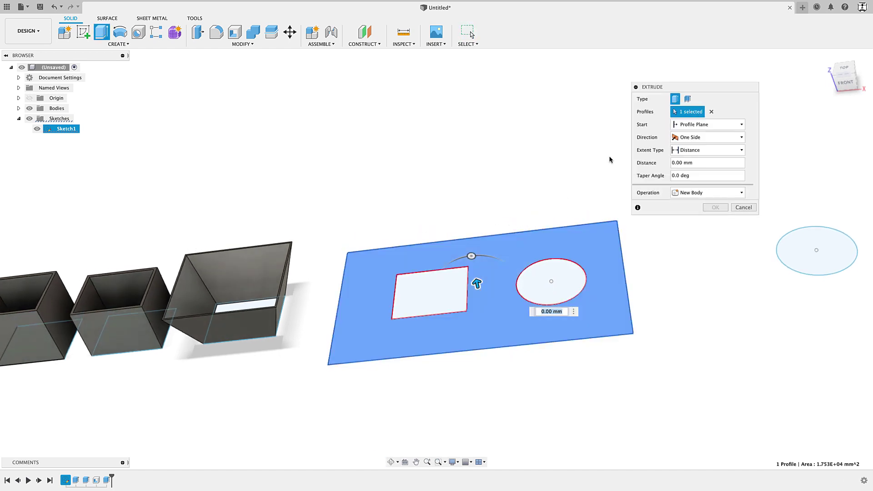
left_click(688, 98)
type("60")
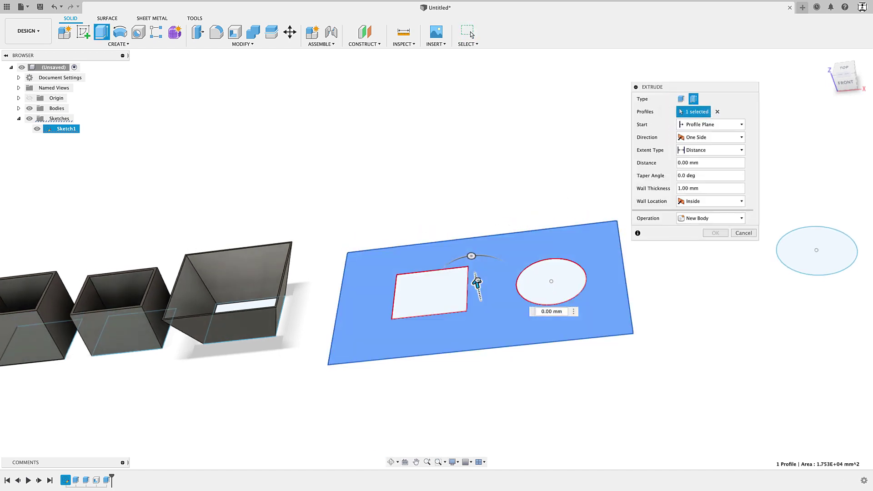
left_click(715, 233)
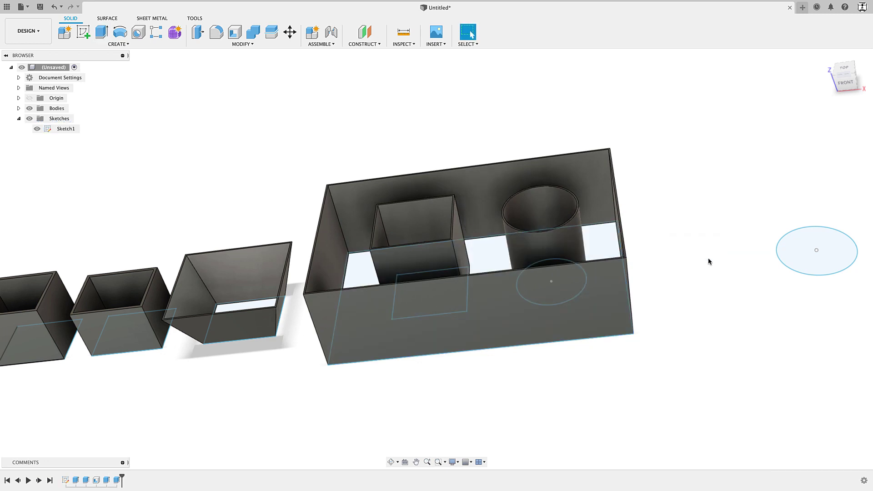
Hide the sketch and orbit, zoom and pan around the tray and three boxes
middle_click_drag(707, 259, 625, 180, "shift")
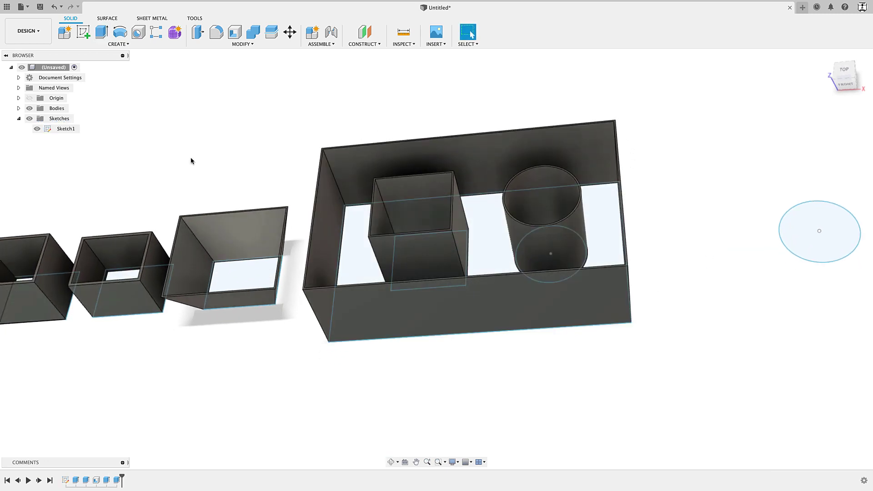
left_click(37, 129)
middle_click_drag(327, 228, 362, 183, "shift")
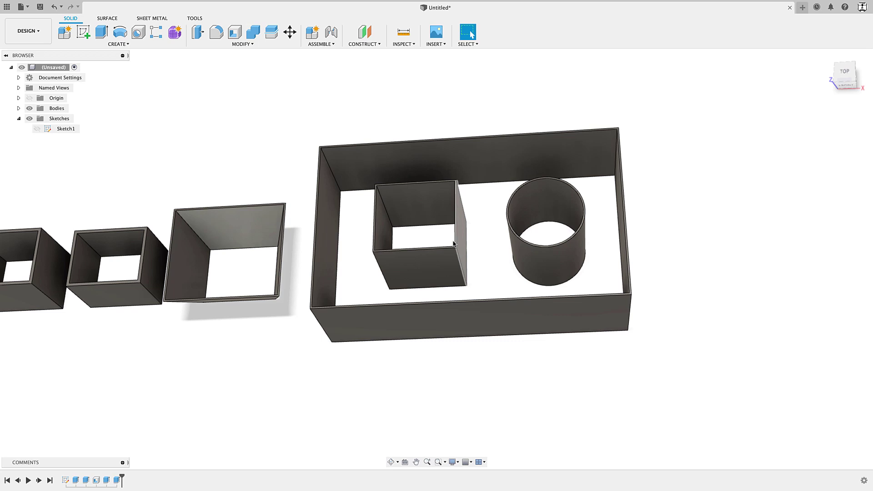
middle_click_drag(487, 310, 489, 184, "shift")
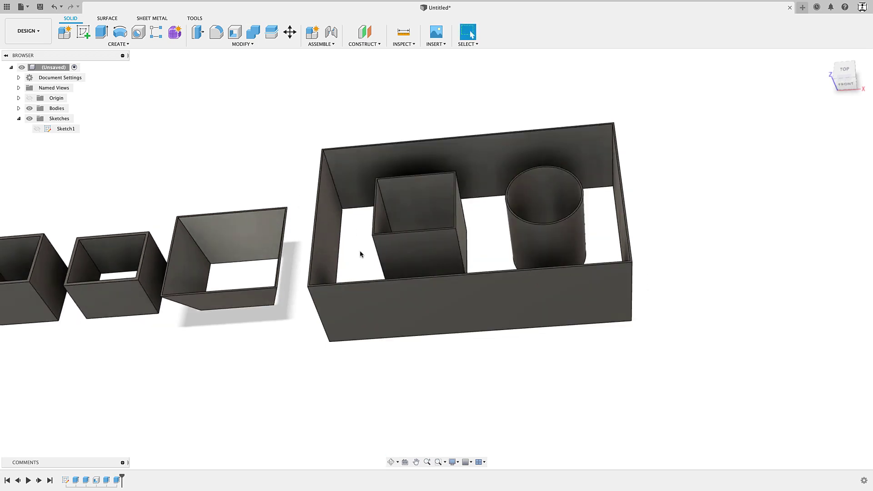
middle_click_drag(458, 290, 438, 296)
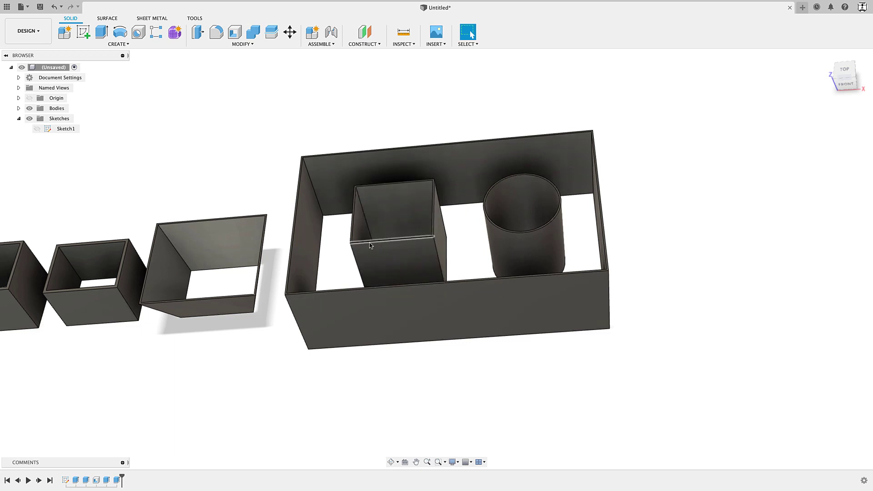
middle_click_drag(334, 277, 347, 271, "shift")
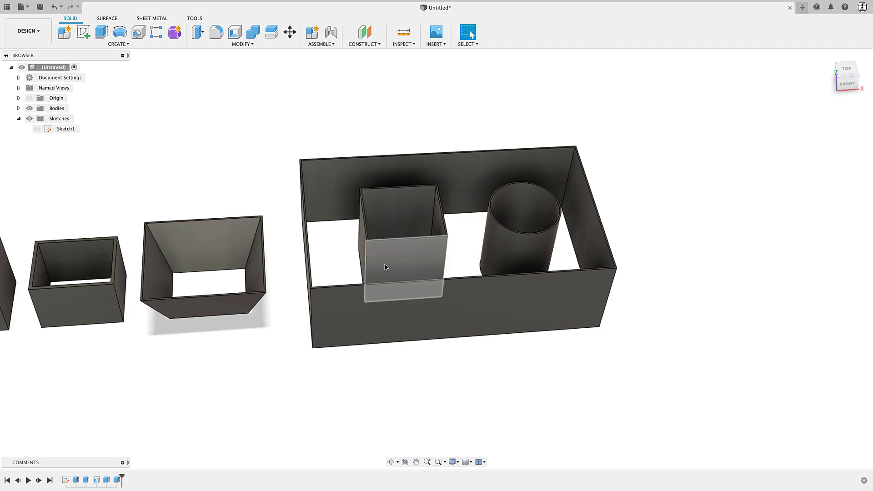
scroll(521, 237, "up", 2)
scroll(520, 232, "up", 3)
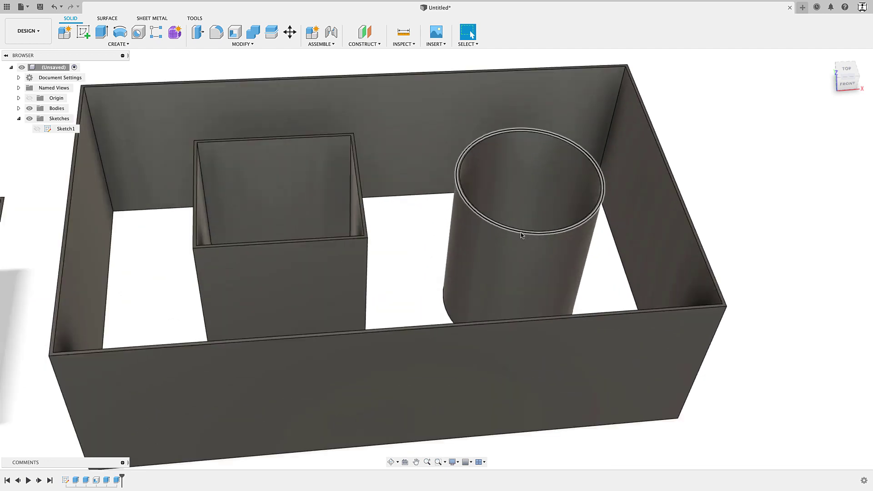
scroll(520, 233, "down", 5)
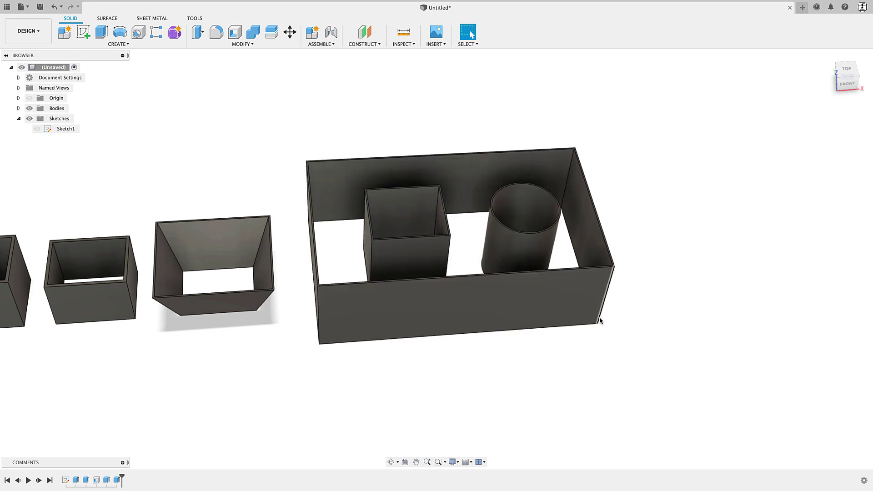
scroll(599, 321, "down", 2)
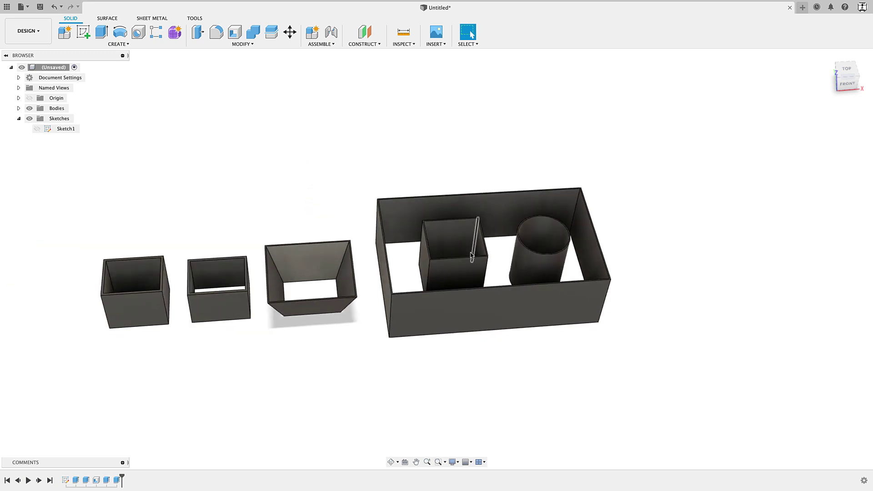
scroll(600, 261, "down", 3)
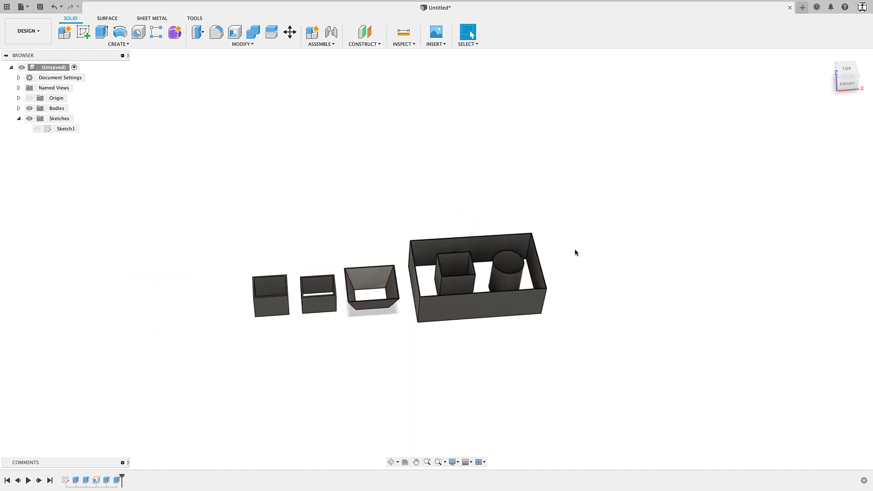
middle_click_drag(596, 294, 548, 295)
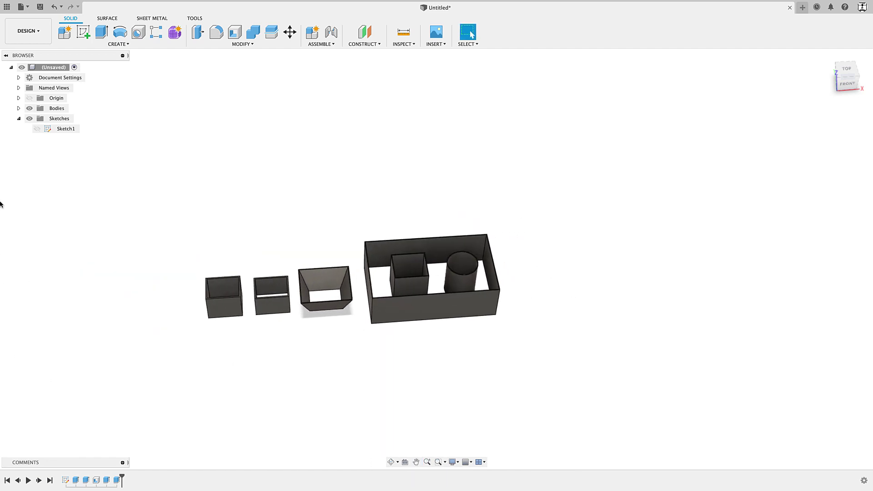
Show Sketch1 and trial a 60 mm thin extrude of the left circle, then cancel it
left_click(37, 128)
middle_click_drag(201, 322, 43, 335)
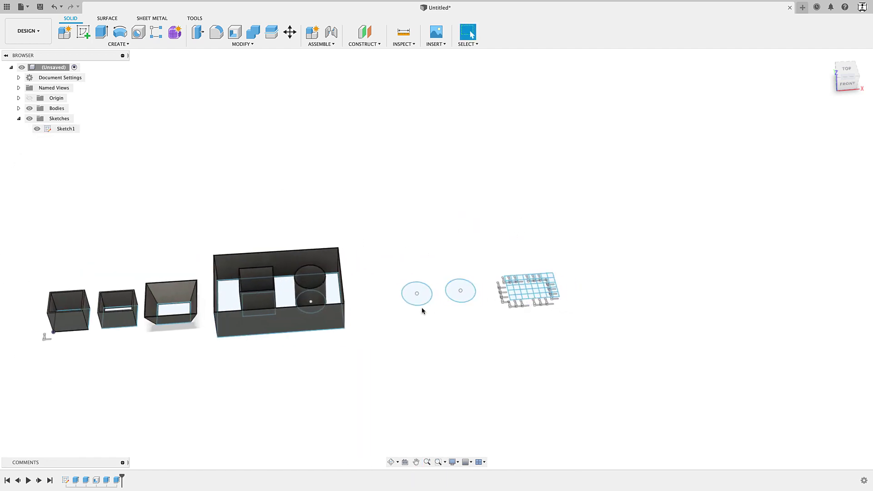
scroll(426, 297, "up", 5)
scroll(424, 293, "up", 2)
key("e")
left_click(410, 280)
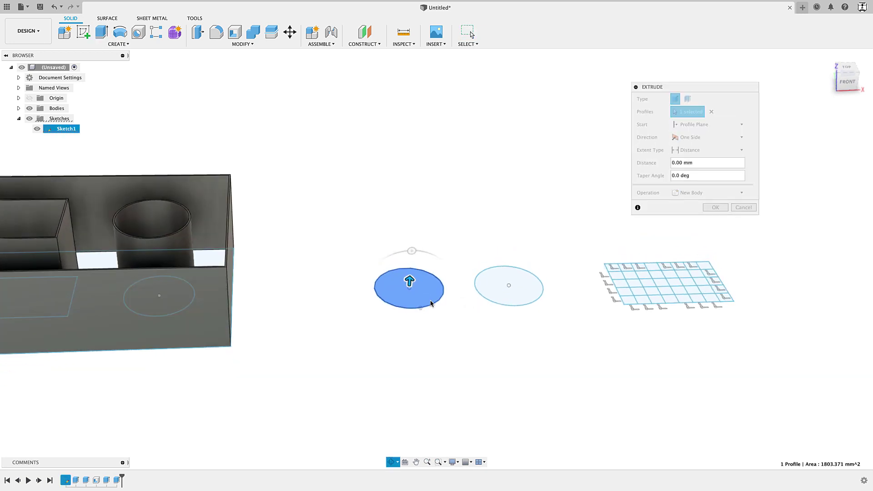
left_click_drag(409, 281, 410, 201)
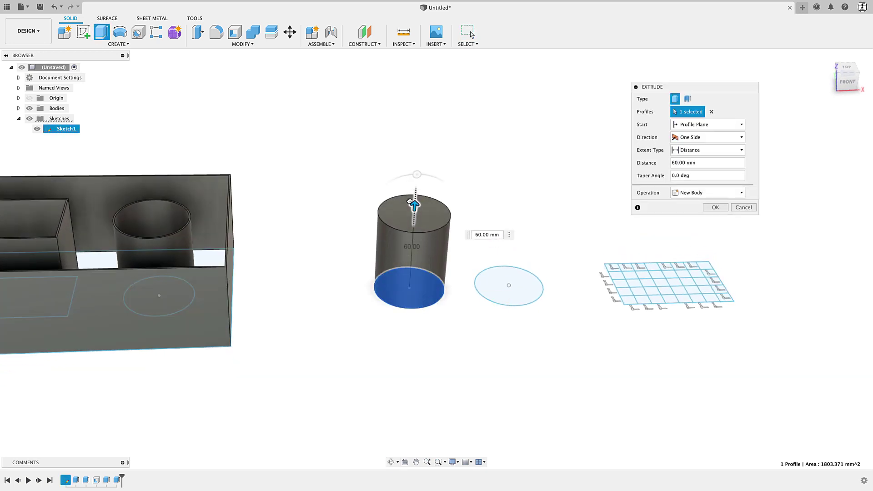
left_click(687, 99)
scroll(470, 189, "up", 1)
key("Escape")
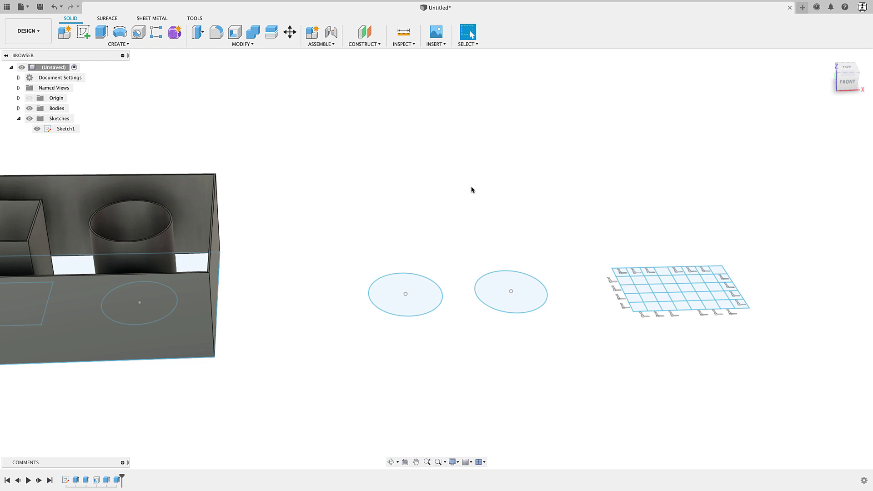
Extrude the left circle into a solid 75 mm cylinder
left_click(412, 305)
key("e")
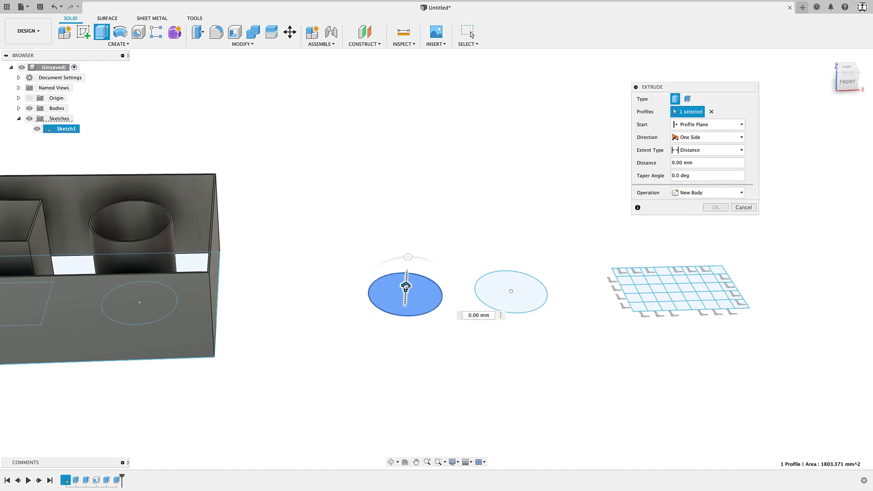
left_click_drag(406, 287, 422, 189)
left_click(714, 208)
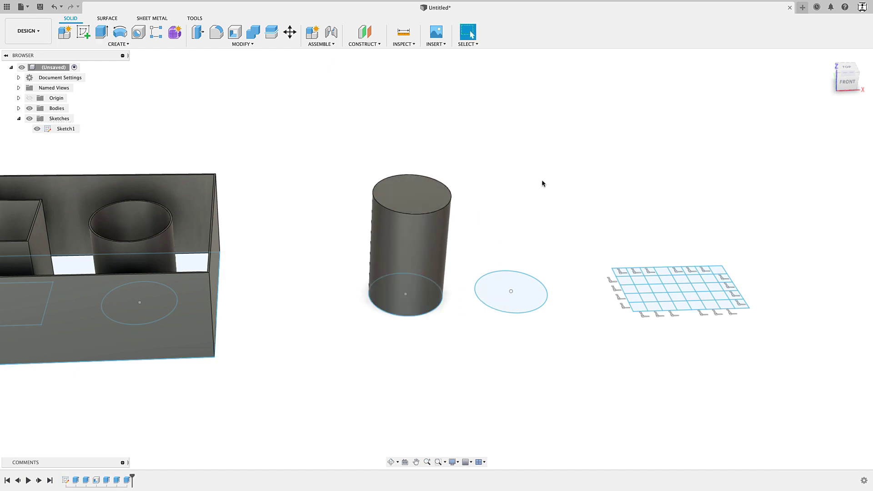
Thin-extrude the cylinder's top face 10 mm with 1 mm walls, joined as a lip
key("e")
left_click(408, 200)
left_click_drag(407, 193, 408, 186)
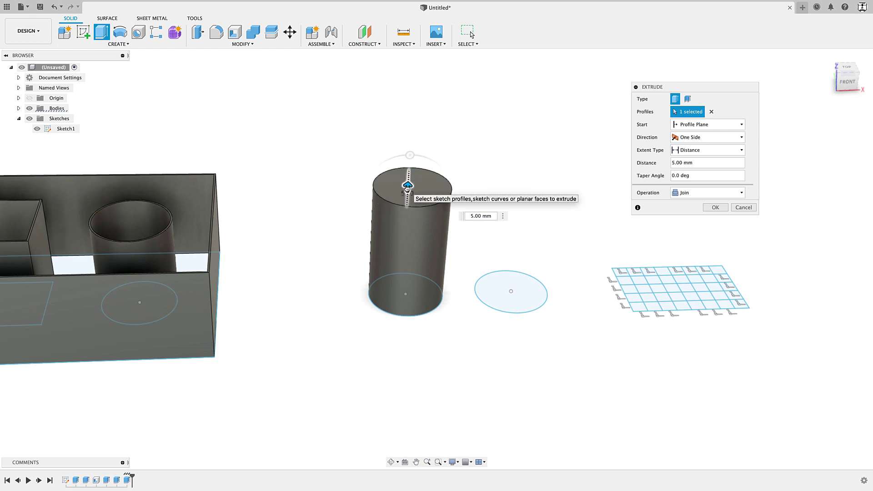
left_click(687, 100)
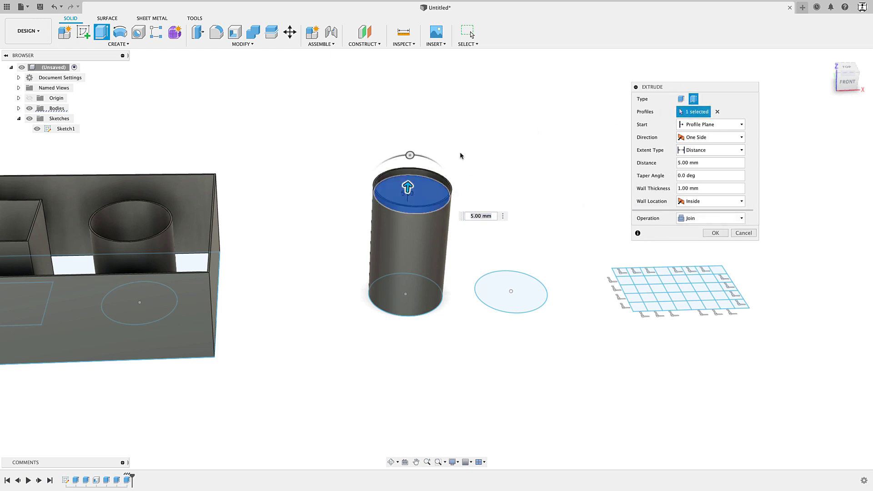
left_click_drag(407, 186, 409, 172)
scroll(409, 172, "up", 3)
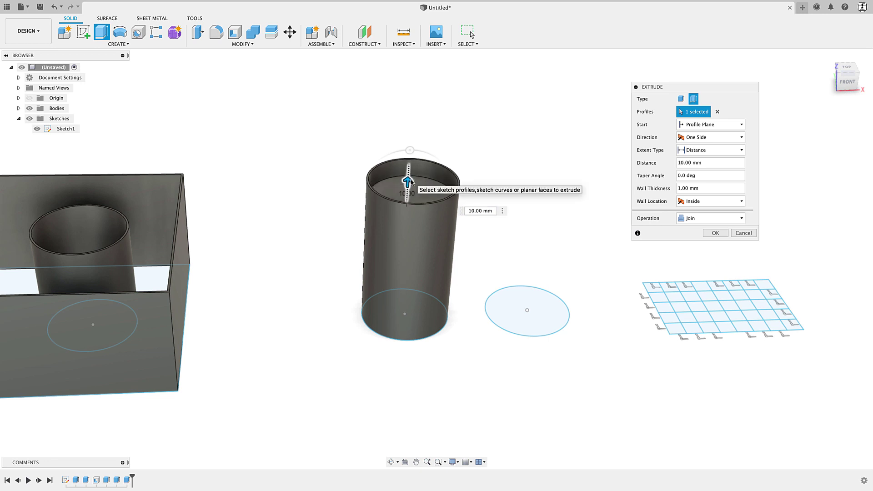
scroll(409, 175, "up", 2)
type("10")
key("Return")
left_click(715, 233)
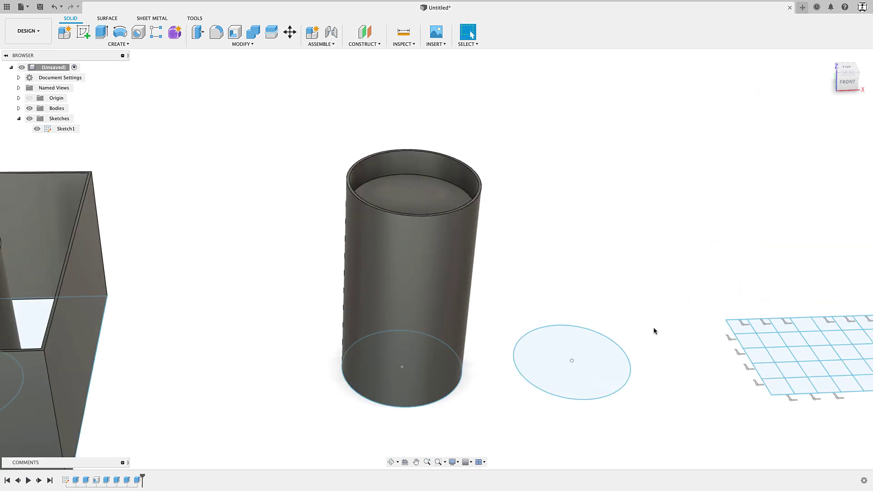
left_click(615, 361)
Extrude the right circle into a 90 mm tall cylinder
key("e")
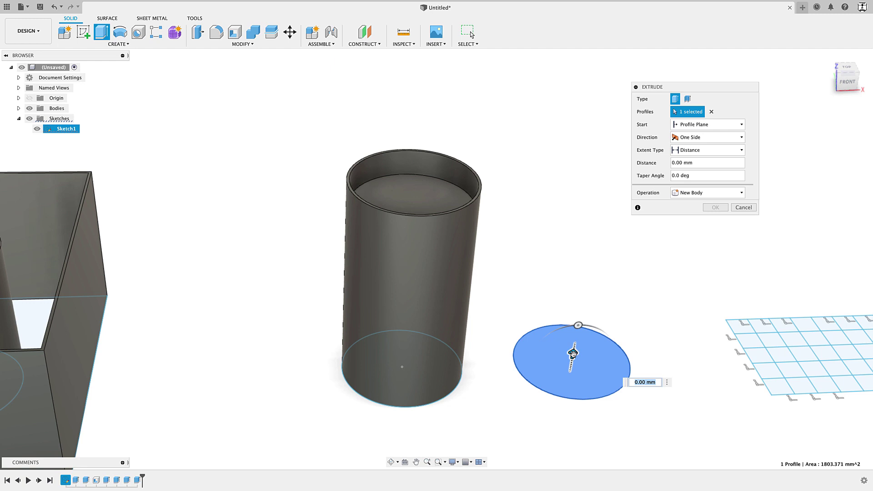
left_click_drag(571, 357, 593, 159)
left_click(715, 207)
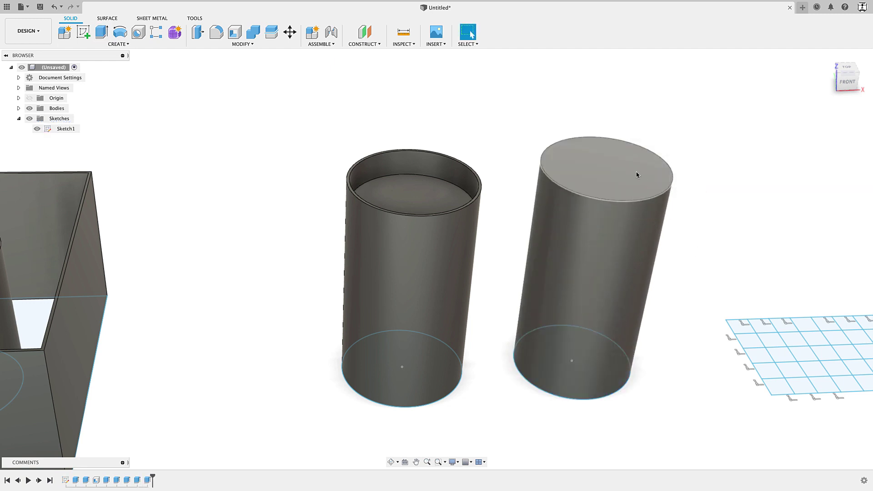
Thin-extrude a 1 mm inside ring 12 mm down from the cylinder's top face as a cut
left_click(629, 174)
key("e")
middle_click_drag(624, 170, 554, 179)
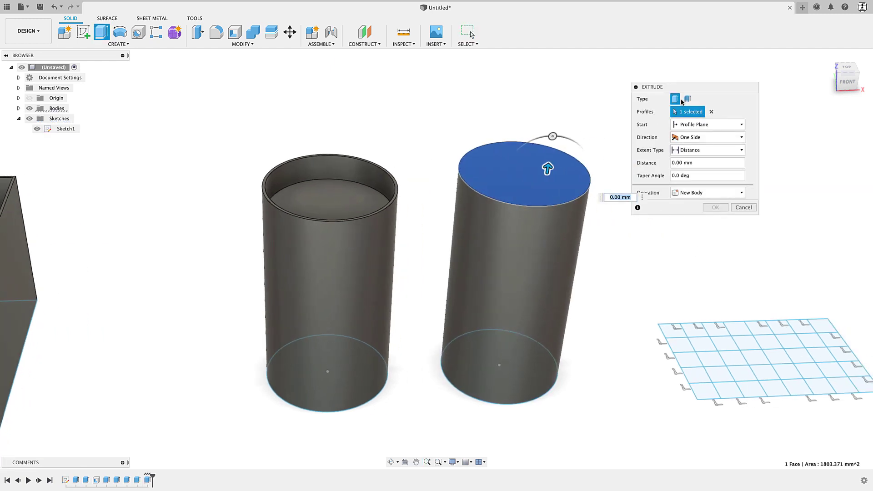
left_click_drag(554, 179, 541, 212)
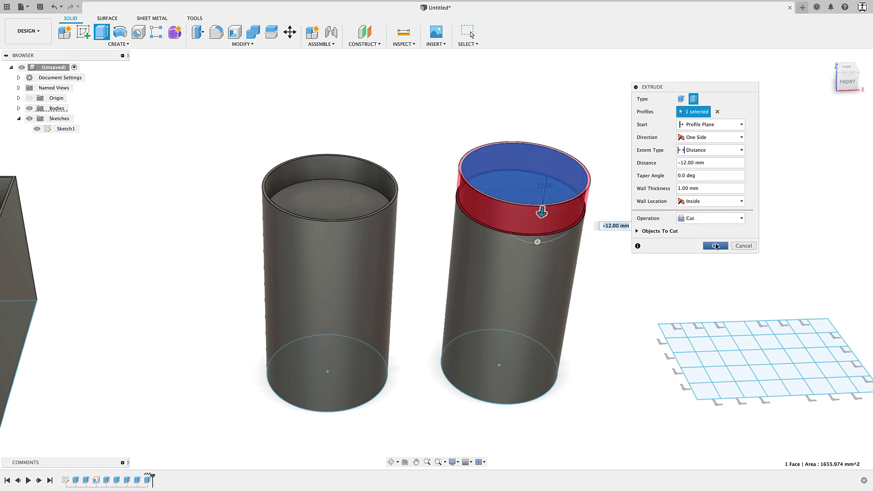
left_click(715, 246)
Inspect the cut ring on the right cylinder's top from above and the side
scroll(588, 244, "up", 5)
middle_click_drag(568, 242, 458, 239, "shift")
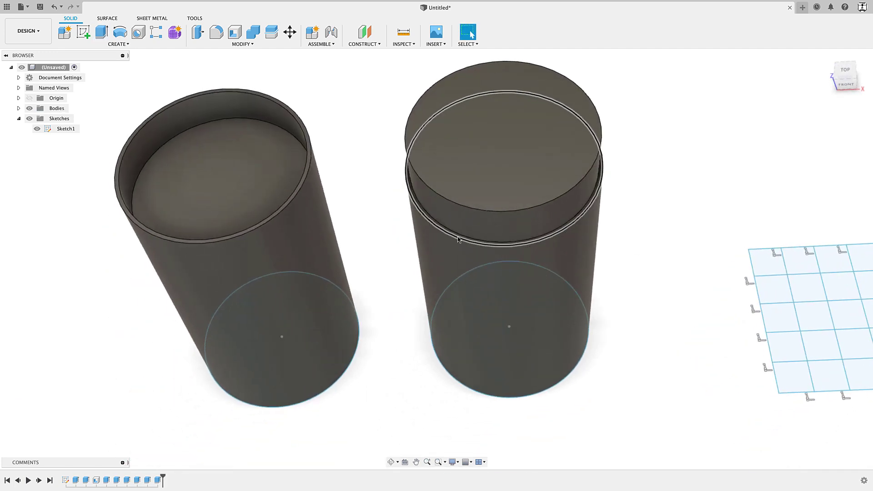
scroll(455, 238, "up", 2)
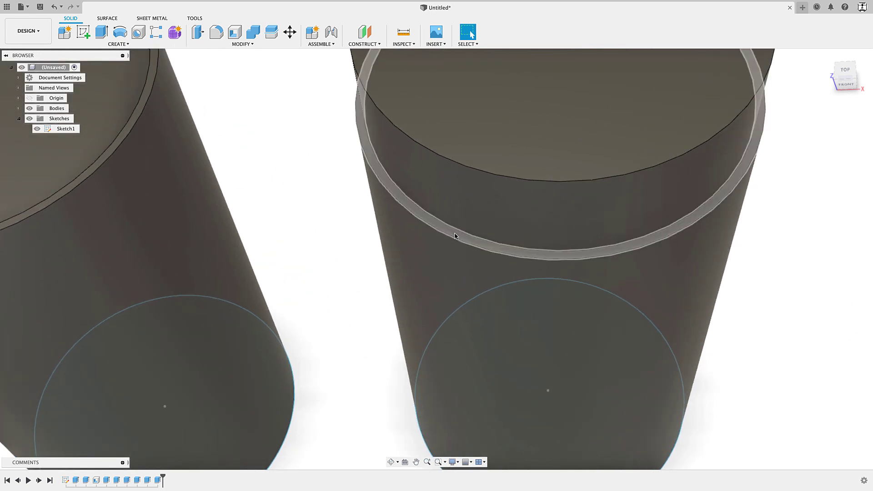
left_click(455, 235)
middle_click_drag(457, 235, 336, 232, "shift")
left_click(301, 223)
scroll(303, 224, "down", 3)
scroll(303, 224, "down", 2)
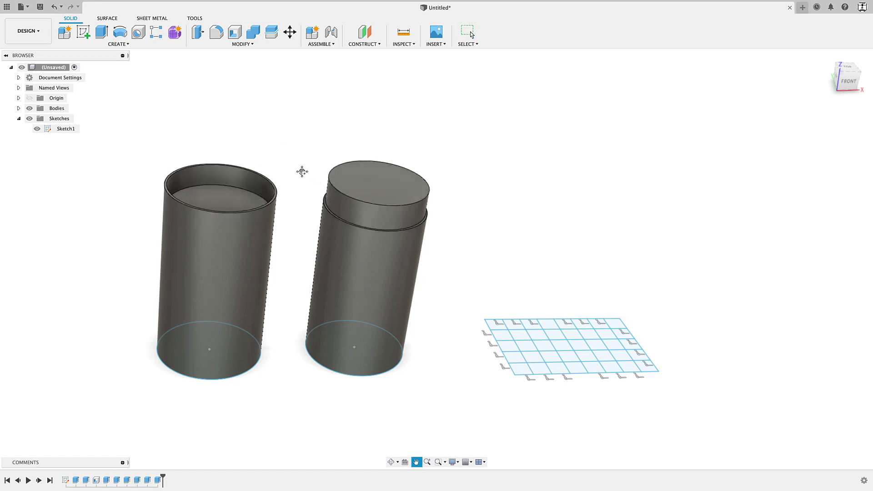
middle_click_drag(301, 171, 364, 161)
scroll(343, 159, "up", 2)
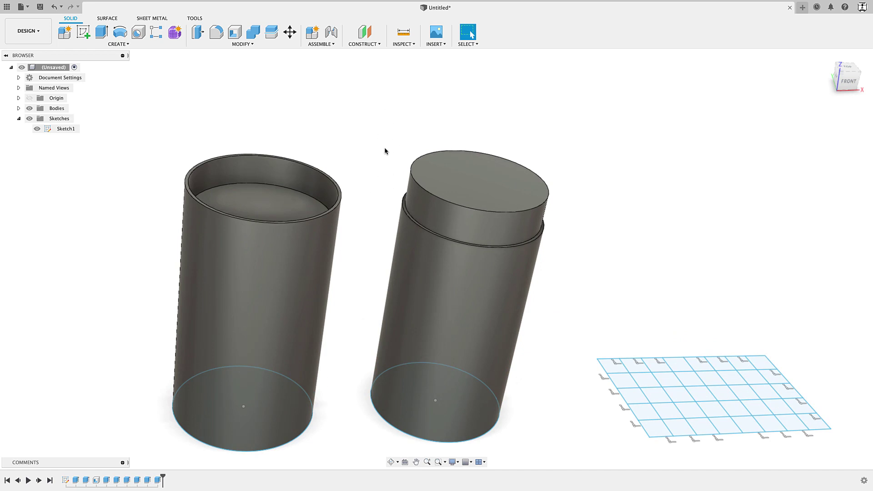
Press Pull the right cylinder's top band face outward 0.2 mm to form a lip
left_click(230, 45)
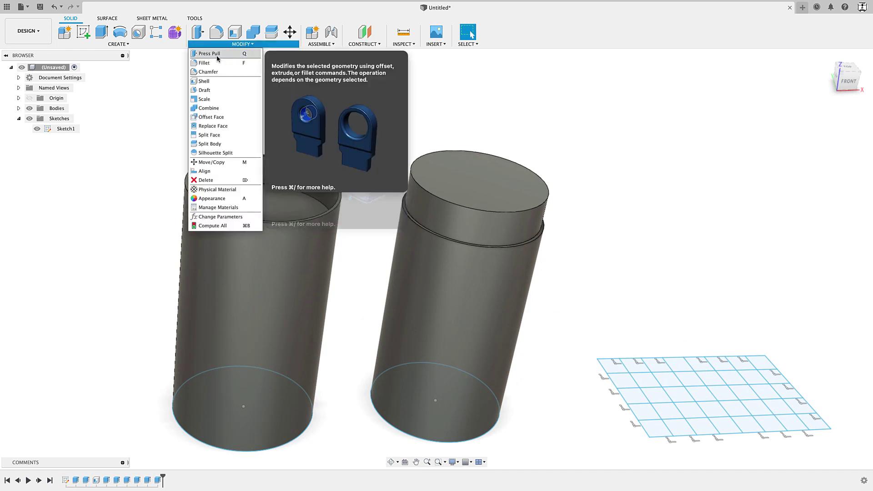
left_click(217, 54)
left_click(452, 213)
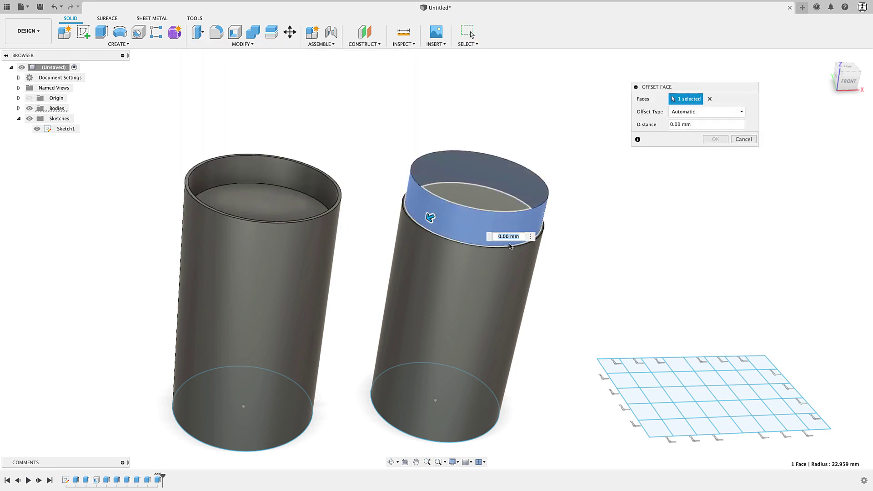
type("0.")
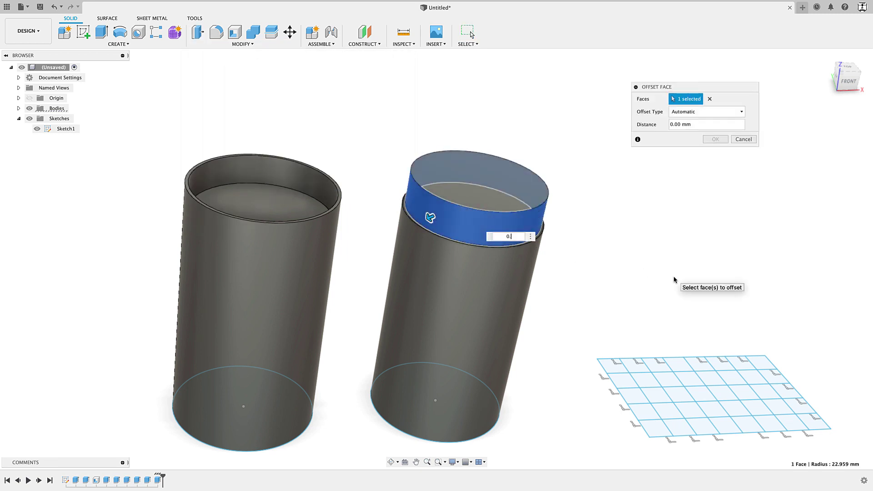
type("2")
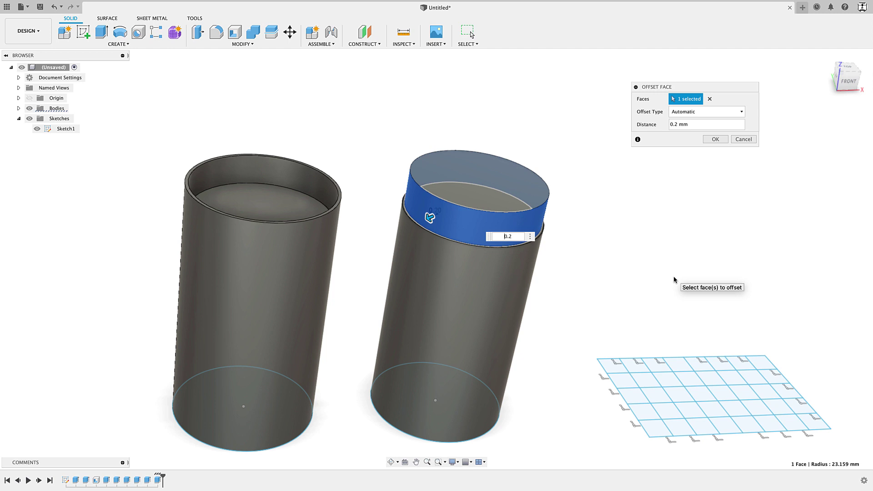
key("Return")
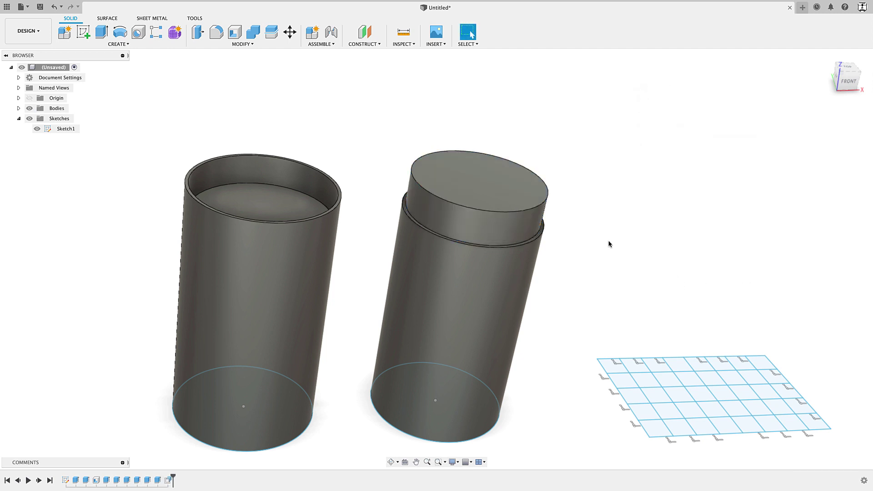
middle_click_drag(284, 199, 229, 200)
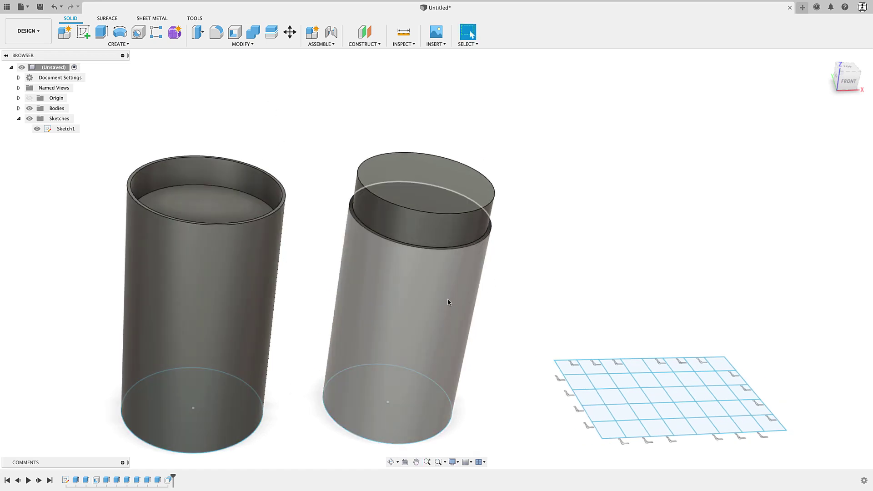
middle_click_drag(448, 302, 477, 276, "shift")
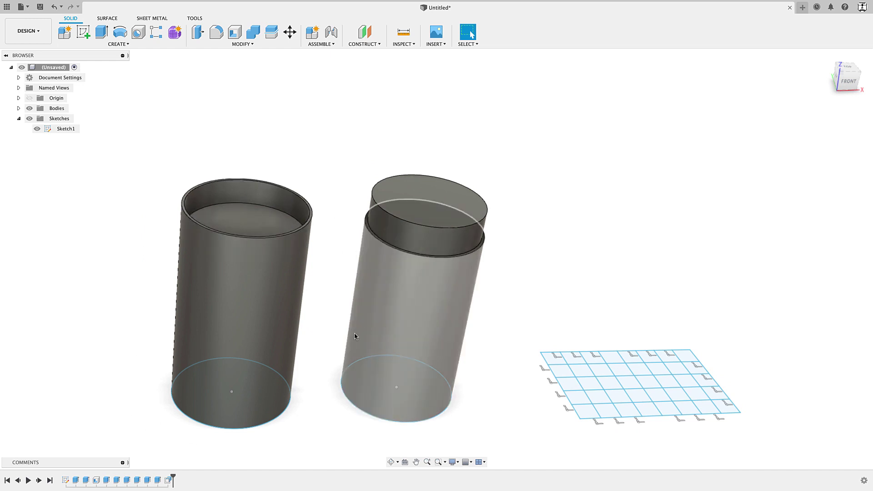
middle_click_drag(355, 336, 732, 71, "shift")
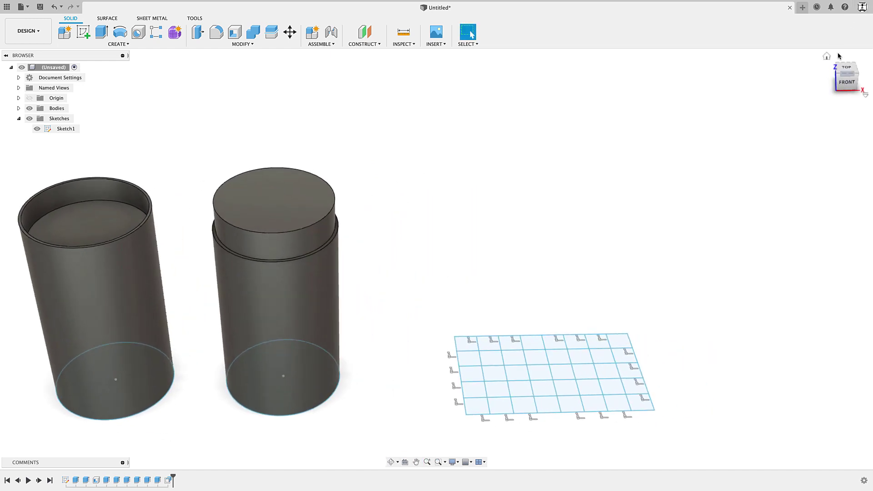
From Top view, select alternating grid squares in the top two rows for extrusion
left_click(847, 68)
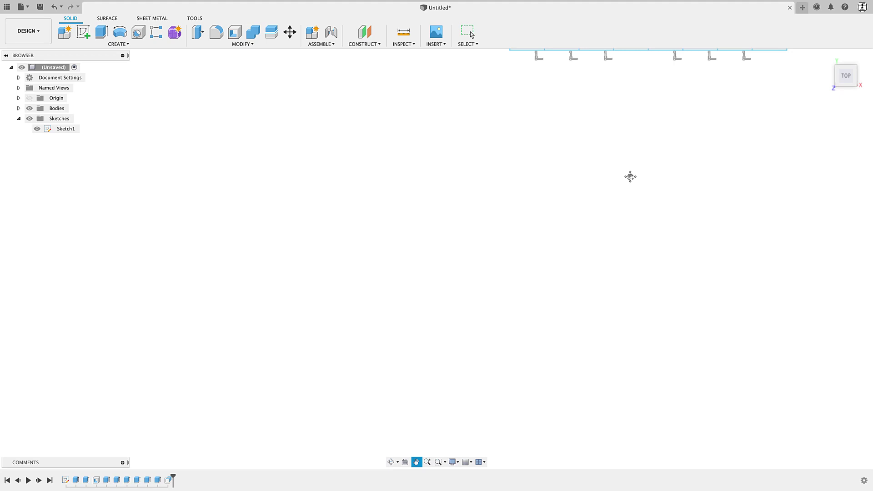
scroll(579, 331, "up", 3)
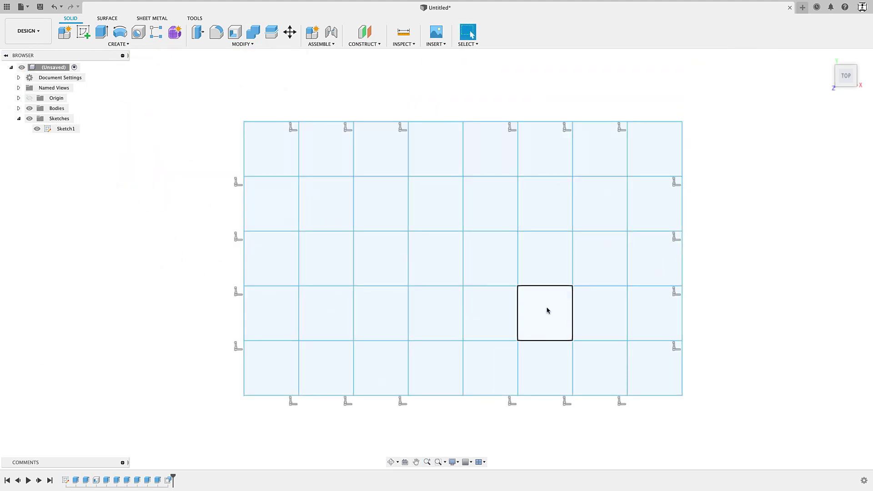
key("e")
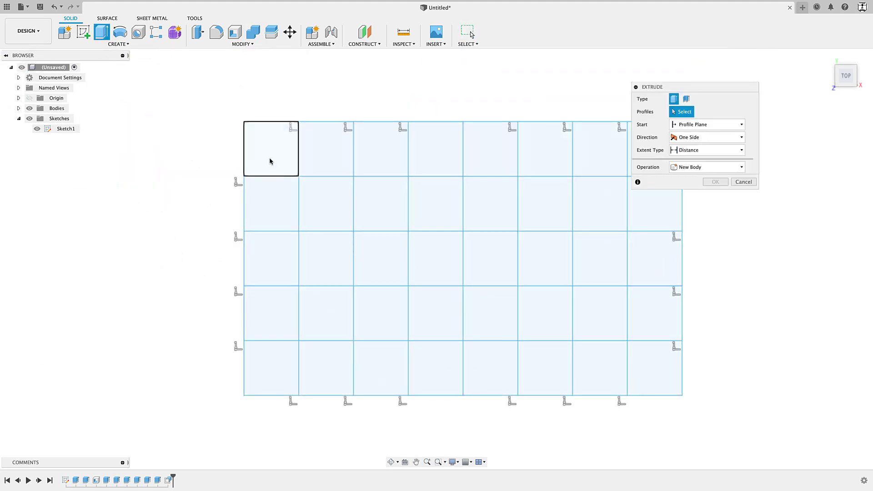
left_click(270, 163)
left_click(388, 155)
left_click(483, 158)
middle_click_drag(482, 157, 429, 171)
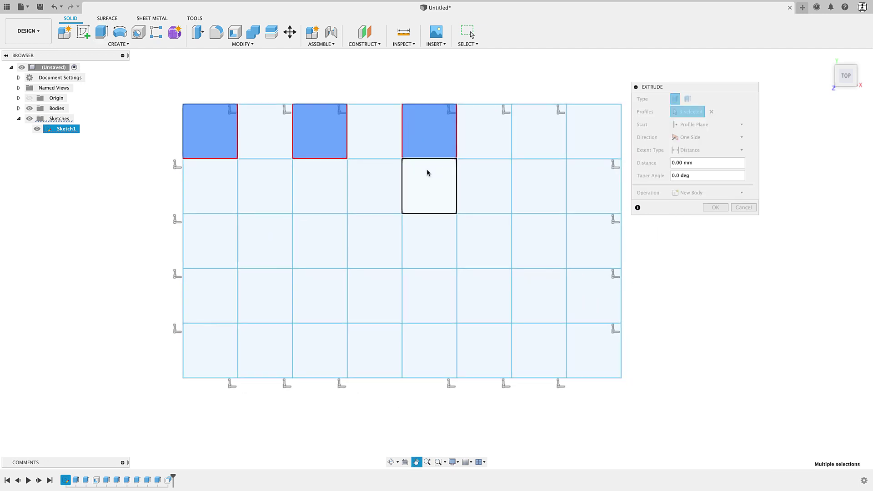
left_click(550, 136)
left_click(587, 198)
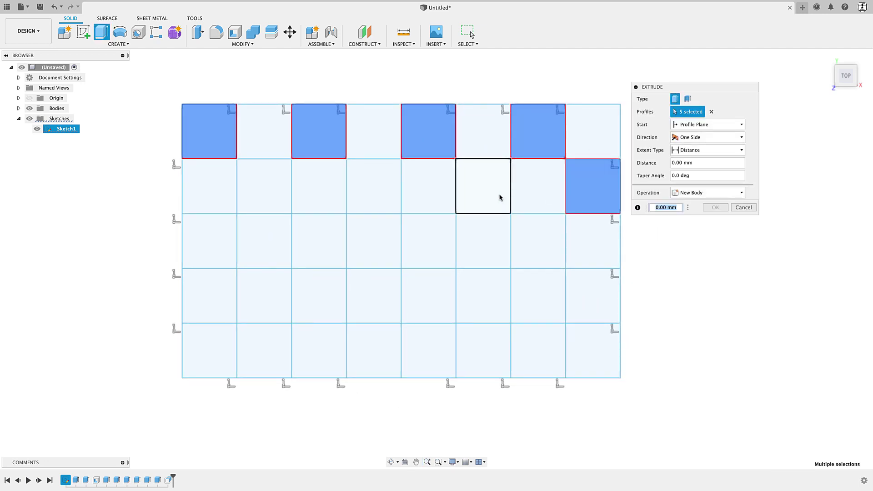
left_click(500, 197)
left_click(388, 200)
left_click(279, 199)
Add the remaining alternating squares in the lower rows, 20 profiles in total
left_click(213, 255)
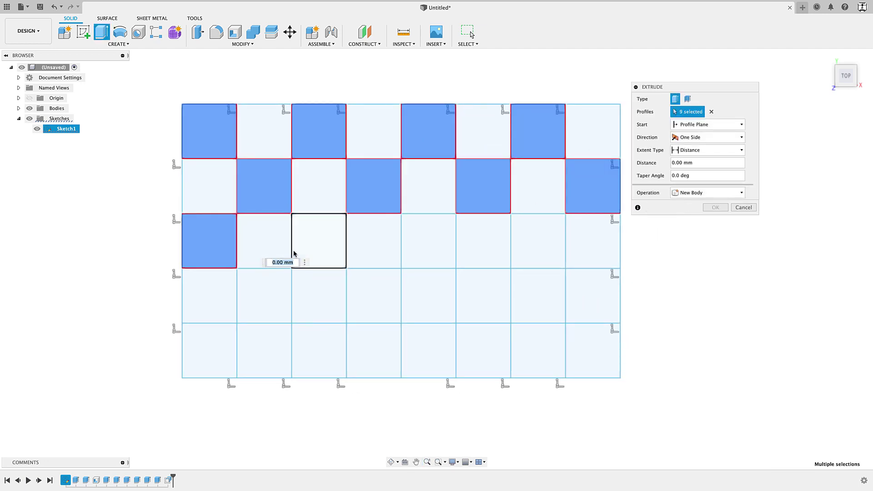
left_click(318, 250)
left_click(427, 250)
left_click(537, 245)
left_click(591, 295)
left_click(482, 295)
left_click(264, 300)
left_click(318, 350)
left_click(221, 365)
left_click(427, 359)
left_click(536, 359)
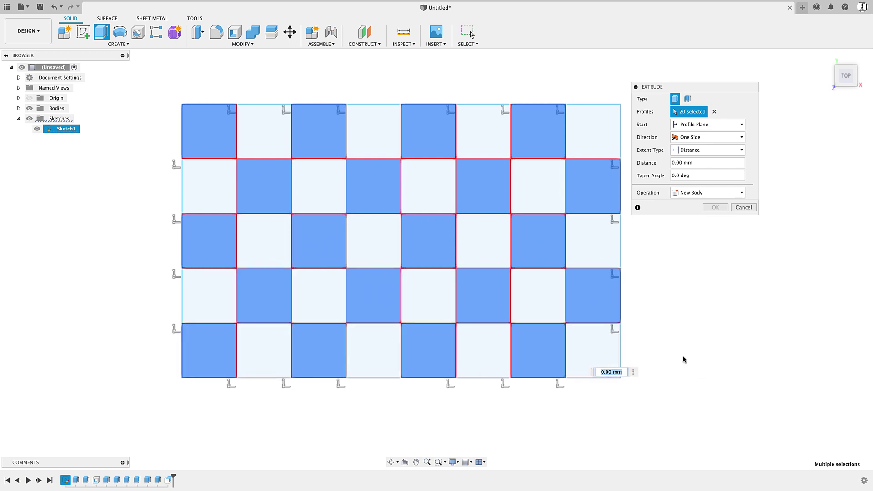
Make the extrusion thin-walled and raise the hollow square tubes to 27 mm
middle_click_drag(681, 356, 654, 291, "shift")
left_click(687, 100)
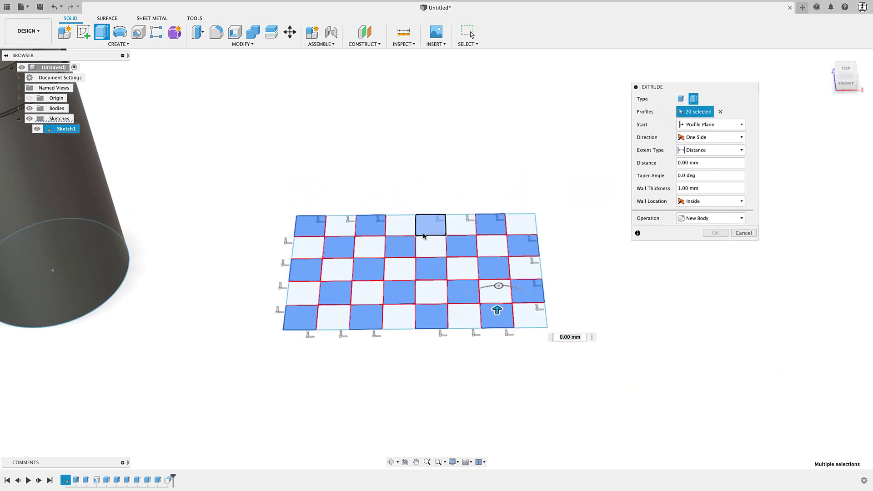
left_click_drag(497, 309, 500, 248)
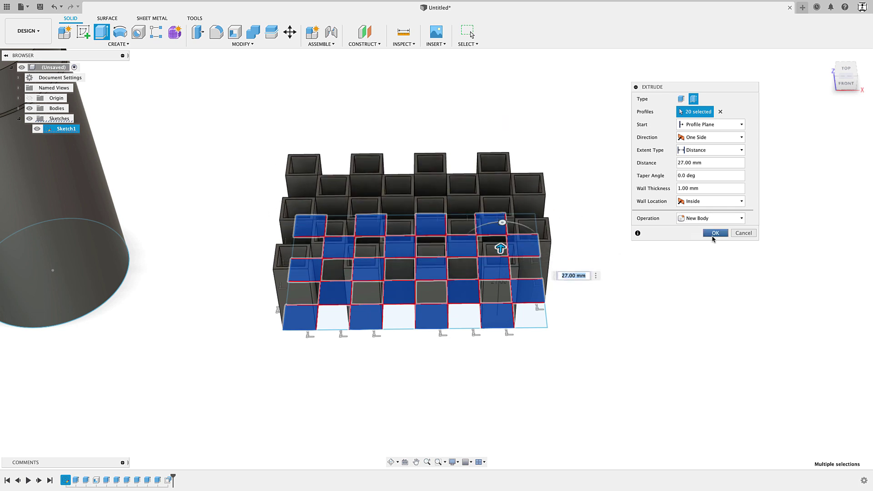
Hide Sketch1's grid lines and orbit around the hollow tube checkerboard and other models
left_click(37, 128)
middle_click_drag(268, 207, 330, 176, "shift")
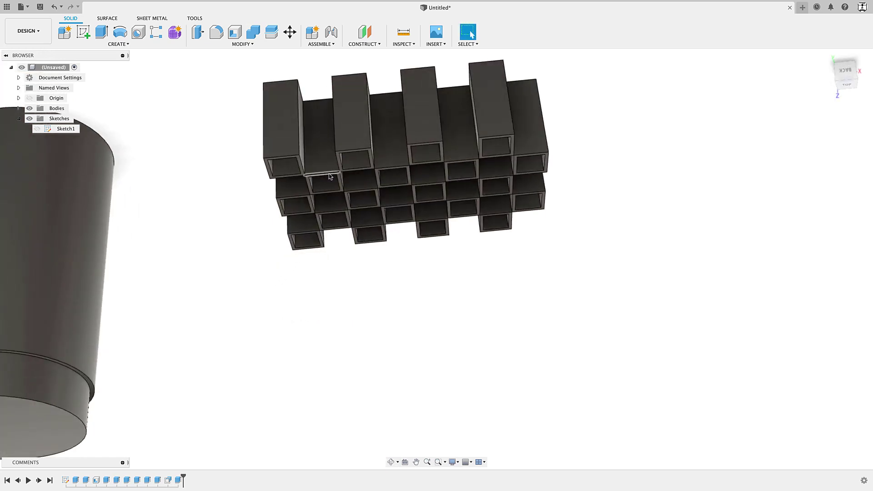
middle_click_drag(349, 225, 351, 209, "shift")
scroll(351, 209, "down", 3)
scroll(336, 214, "up", 5)
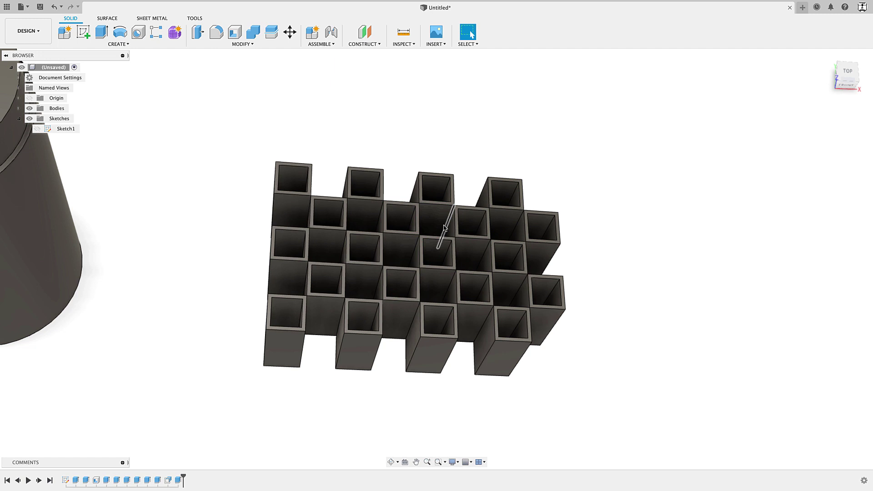
middle_click_drag(412, 287, 415, 281, "shift")
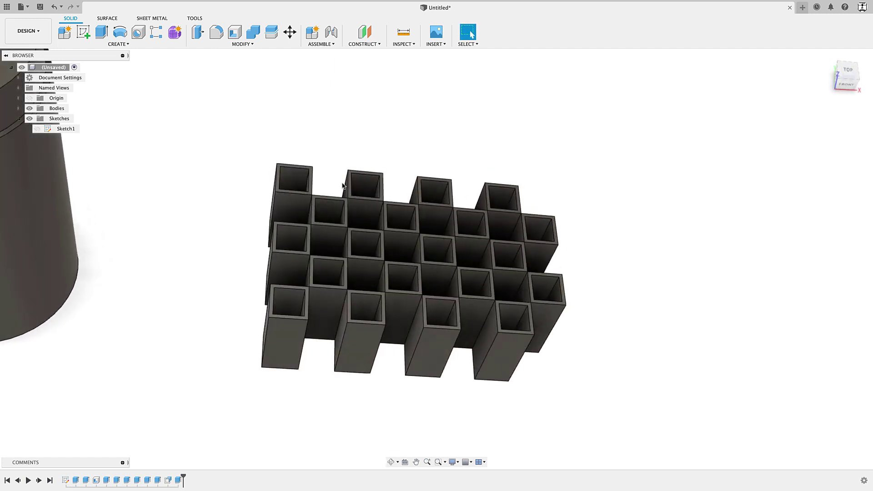
scroll(255, 234, "down", 5)
scroll(390, 237, "down", 8)
middle_click_drag(255, 235, 629, 263)
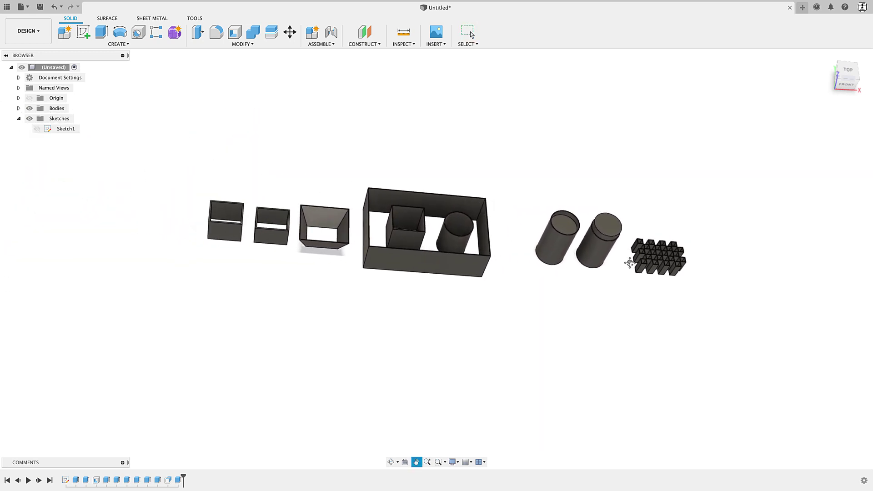
scroll(608, 282, "up", 2)
middle_click_drag(546, 278, 584, 284, "shift")
middle_click_drag(510, 197, 540, 248, "shift")
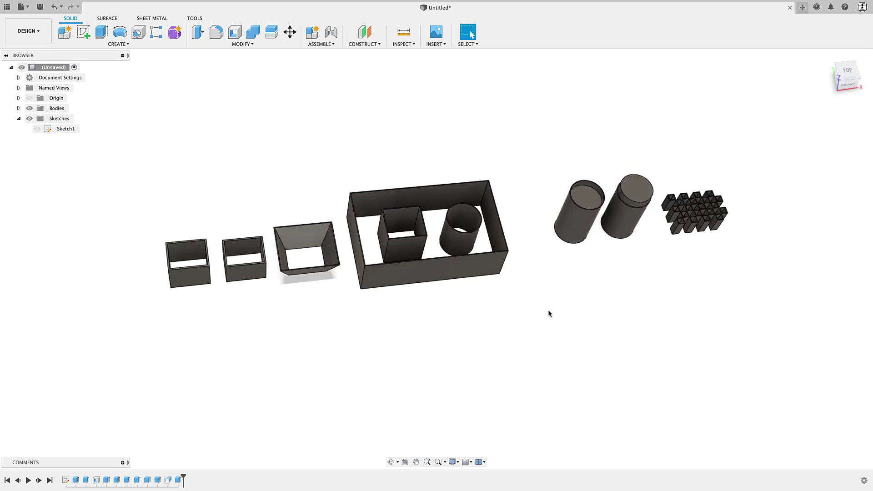
mouse_move(548, 311)
middle_mouse_down("shift")
mouse_move(552, 277)
mouse_move(551, 317)
mouse_move(552, 300)
middle_mouse_up("shift")
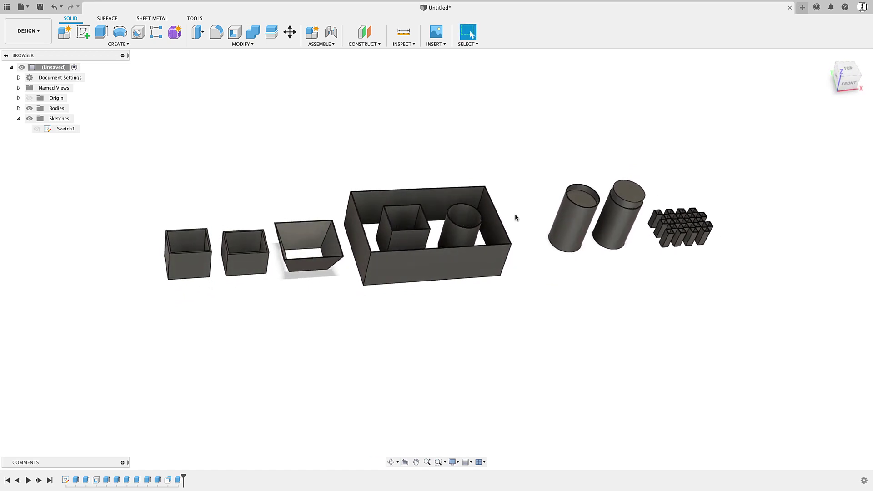
middle_click_drag(516, 218, 594, 309, "shift")
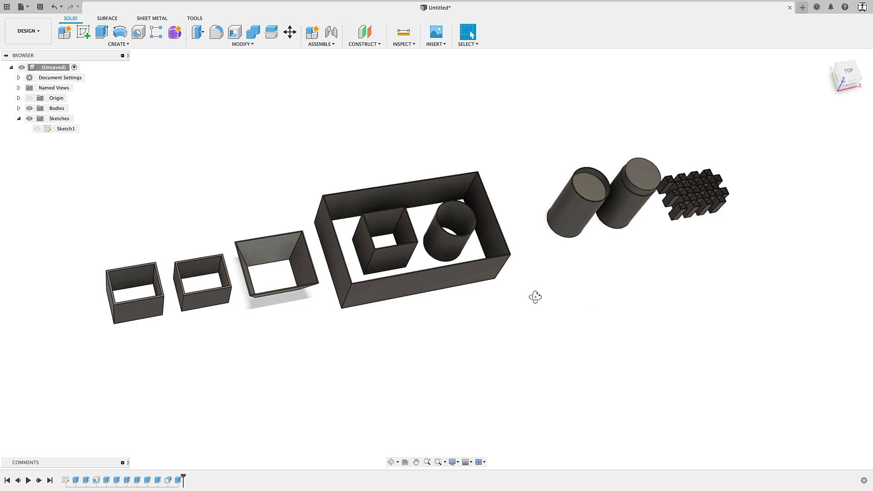
middle_click_drag(535, 297, 612, 272, "shift")
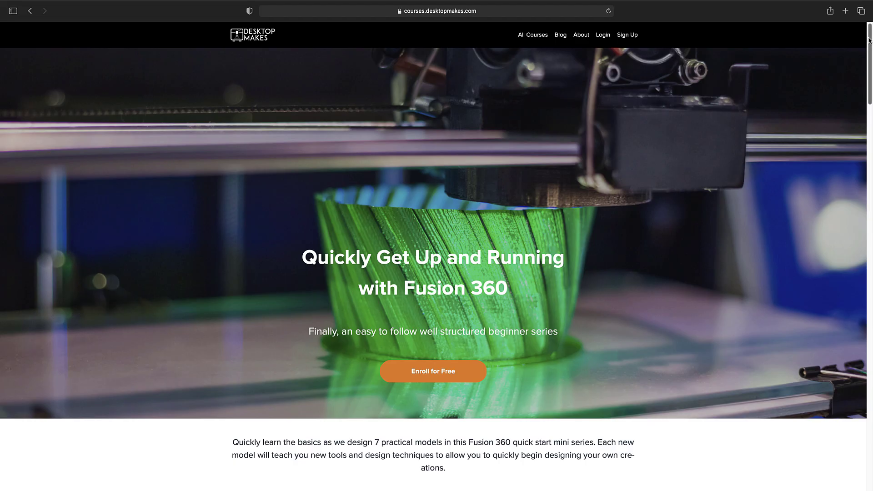
Scroll the Desktop Makes course page, then orbit the Benchy 3 v1 boat in Fusion 360
left_click_drag(869, 38, 859, 186)
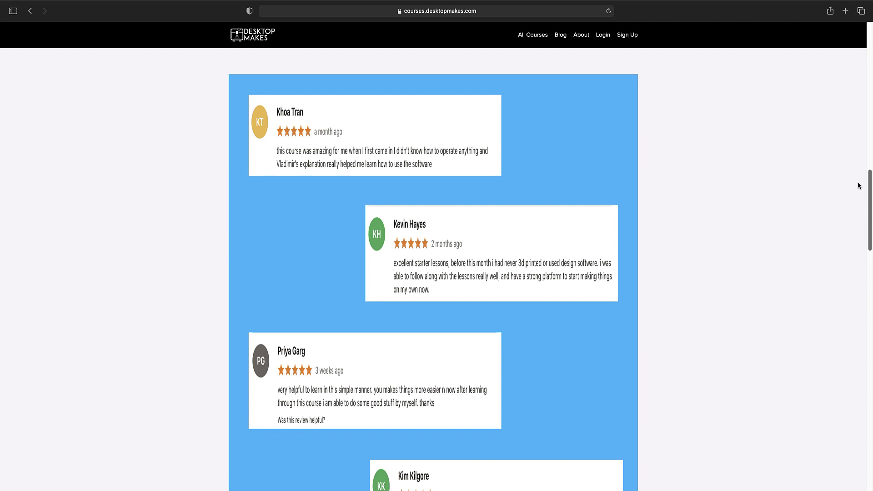
left_click_drag(859, 185, 856, 281)
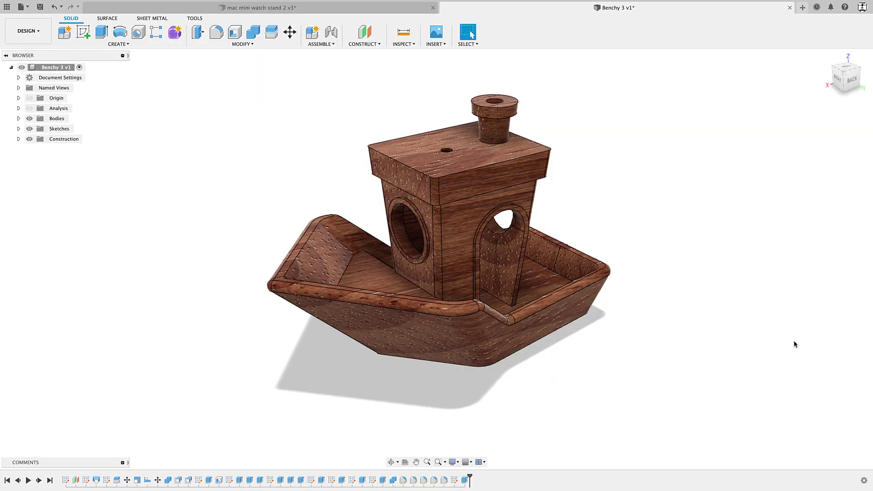
middle_click_drag(792, 343, 220, 350, "shift")
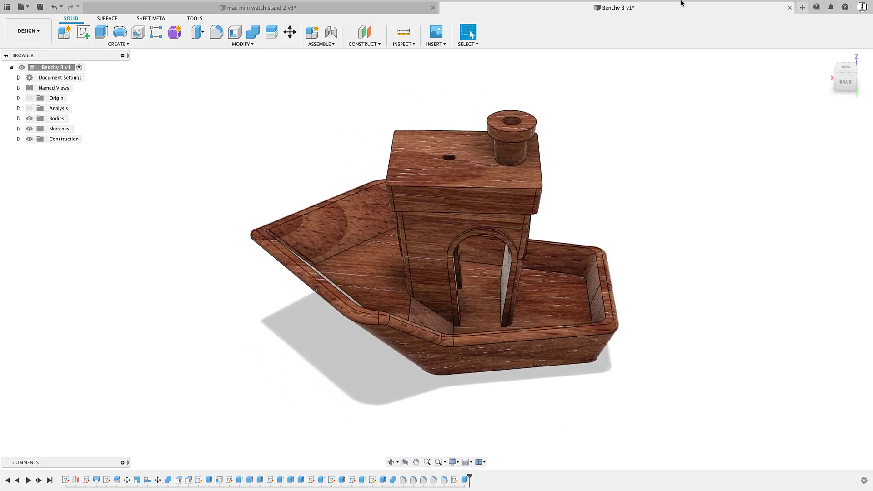